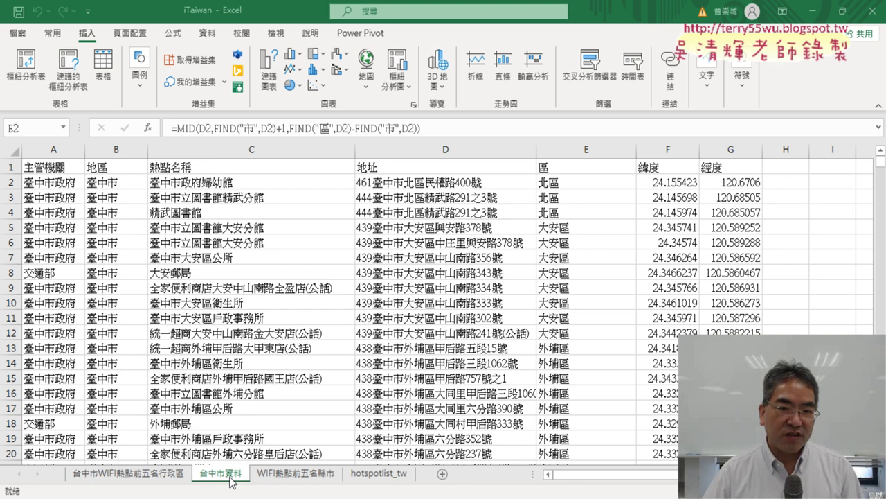
Step: Select a cell in the hotspot data and bring up the Launch 3D Maps window
{"action": "left_click", "coordinate": [257, 228]}
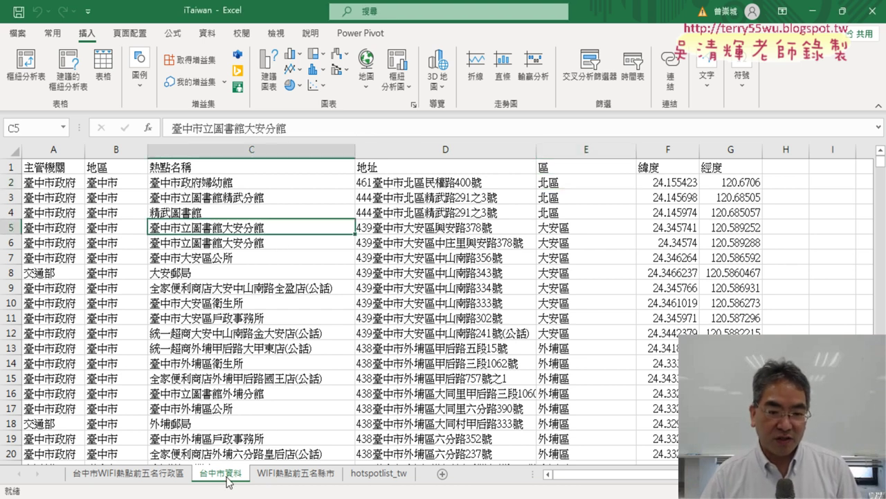
{"action": "left_click", "coordinate": [443, 62]}
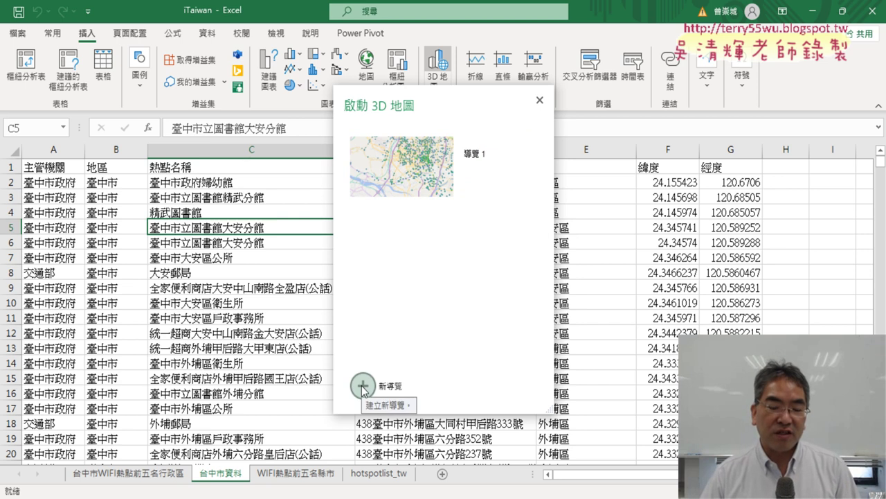
Step: Open tour 導覽 1, add a new hotspot layer zoomed into Taichung, then close 3D Maps
{"action": "left_click", "coordinate": [408, 173]}
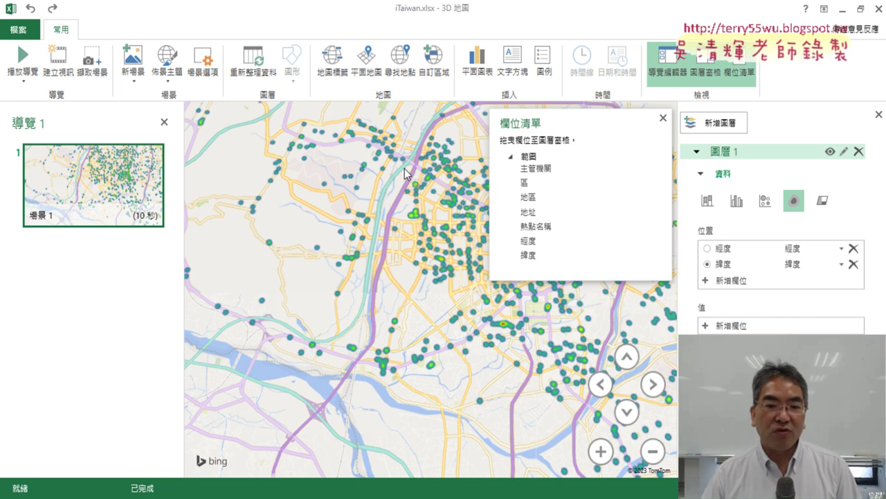
{"action": "left_click", "coordinate": [663, 119]}
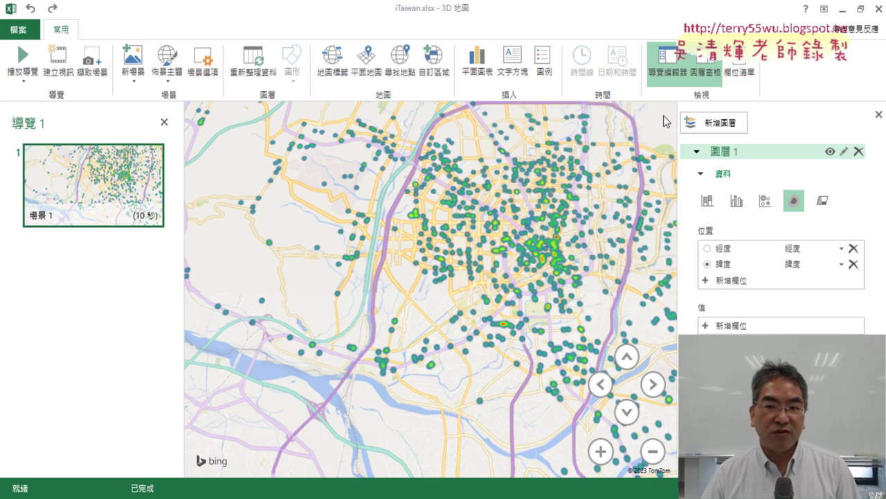
{"action": "left_click", "coordinate": [712, 128]}
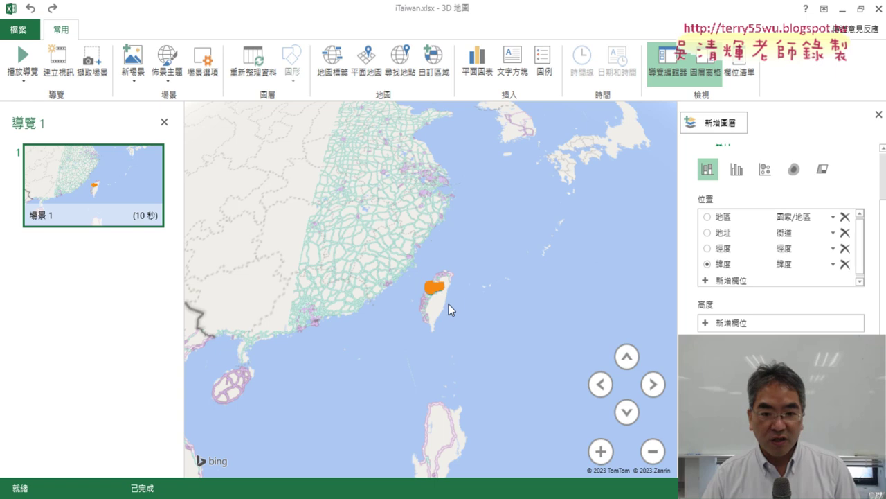
{"action": "scroll", "coordinate": [427, 302], "scroll_direction": "up", "scroll_amount": 5}
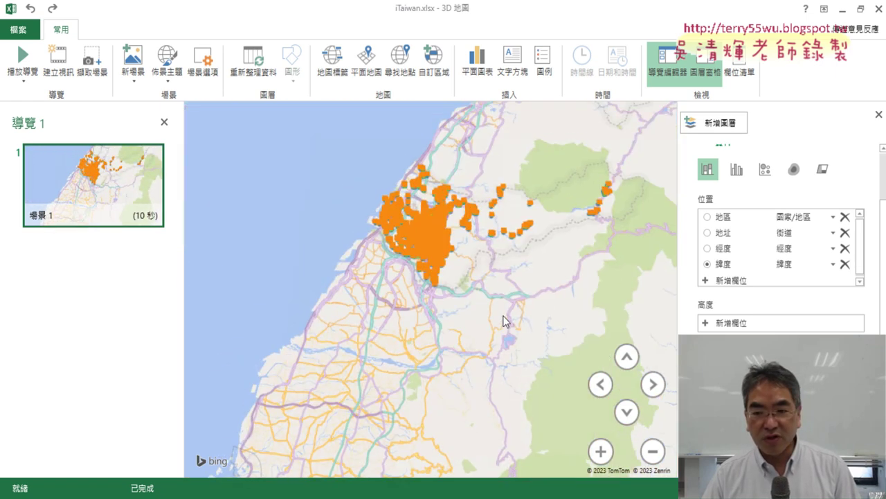
{"action": "scroll", "coordinate": [463, 261], "scroll_direction": "up", "scroll_amount": 2}
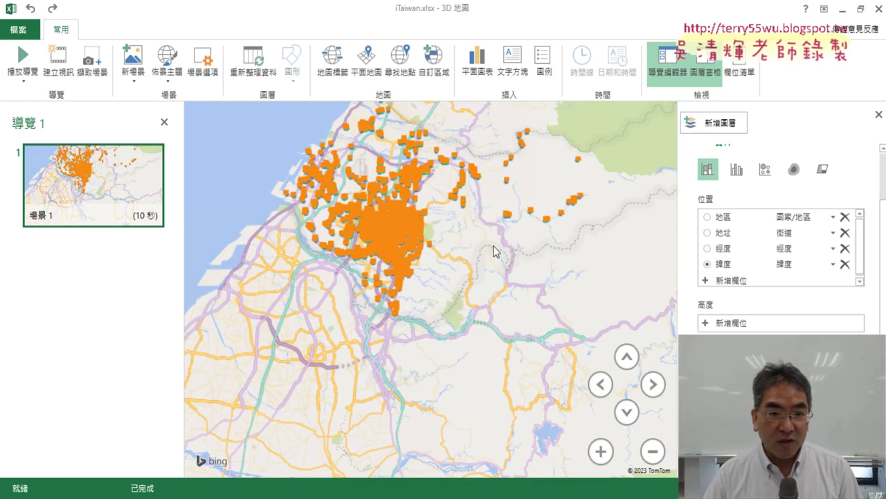
{"action": "left_click", "coordinate": [879, 9]}
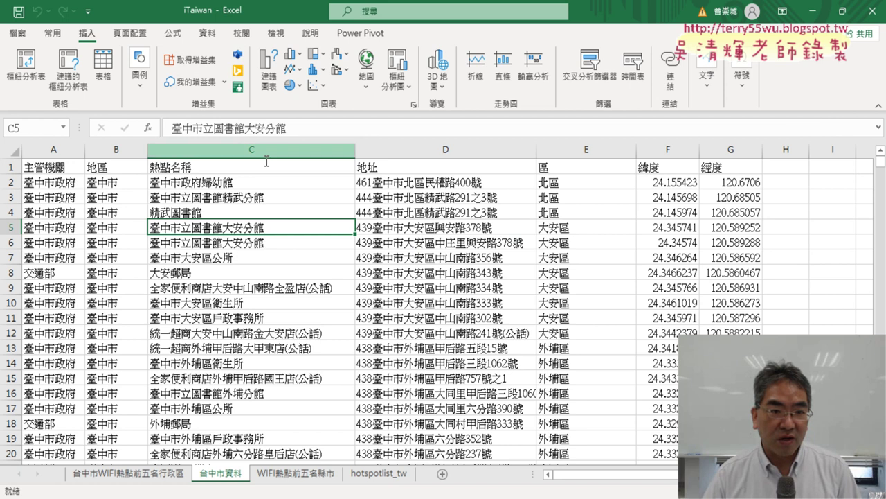
Step: Start tour 導覽 2, remove 地區 and 地址 from Location, and show the hotspots as a heat map
{"action": "left_click", "coordinate": [437, 64]}
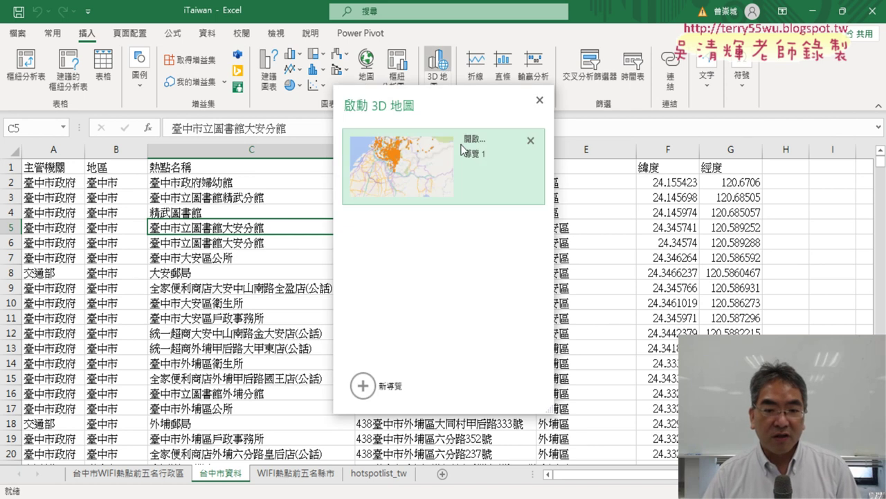
{"action": "left_click", "coordinate": [365, 386]}
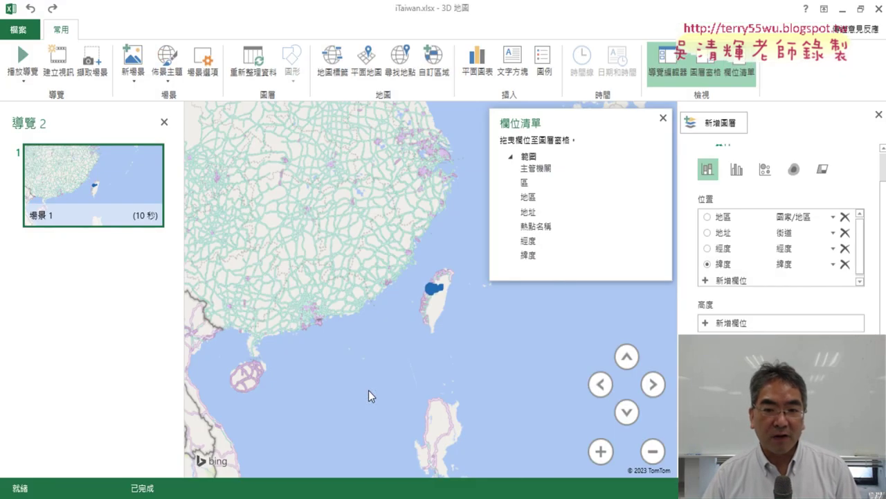
{"action": "left_click", "coordinate": [846, 218]}
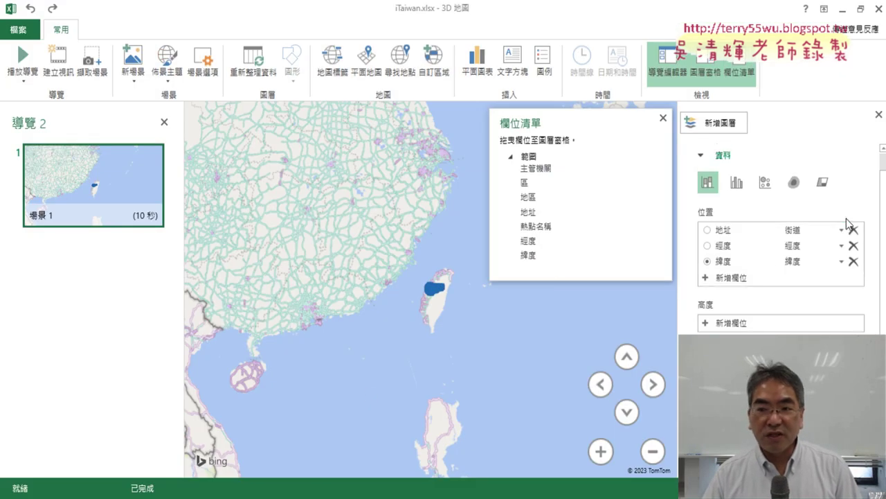
{"action": "left_click", "coordinate": [853, 229]}
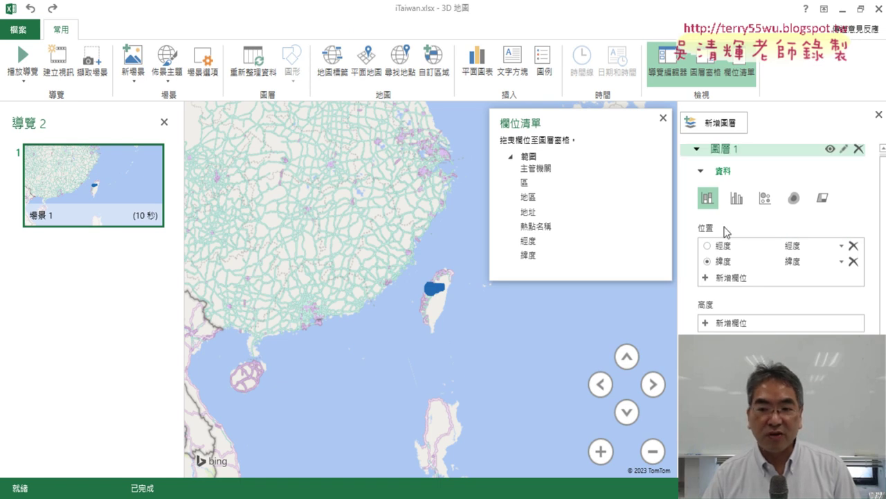
{"action": "left_click", "coordinate": [793, 200]}
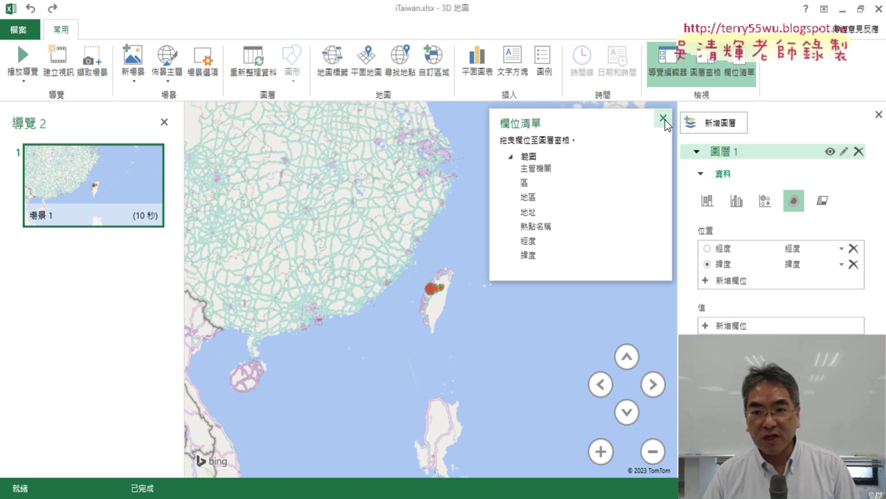
{"action": "left_click", "coordinate": [663, 119]}
Step: Zoom the map in to frame the dense heat-map cluster over central Taichung
{"action": "scroll", "coordinate": [388, 331], "scroll_direction": "up", "scroll_amount": 5}
{"action": "scroll", "coordinate": [470, 259], "scroll_direction": "up", "scroll_amount": 5}
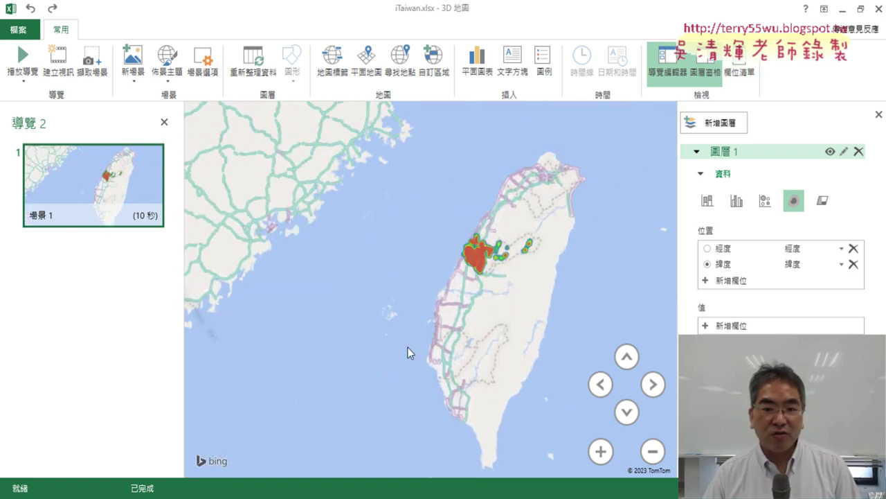
{"action": "scroll", "coordinate": [452, 271], "scroll_direction": "up", "scroll_amount": 5}
{"action": "scroll", "coordinate": [552, 311], "scroll_direction": "down", "scroll_amount": 3}
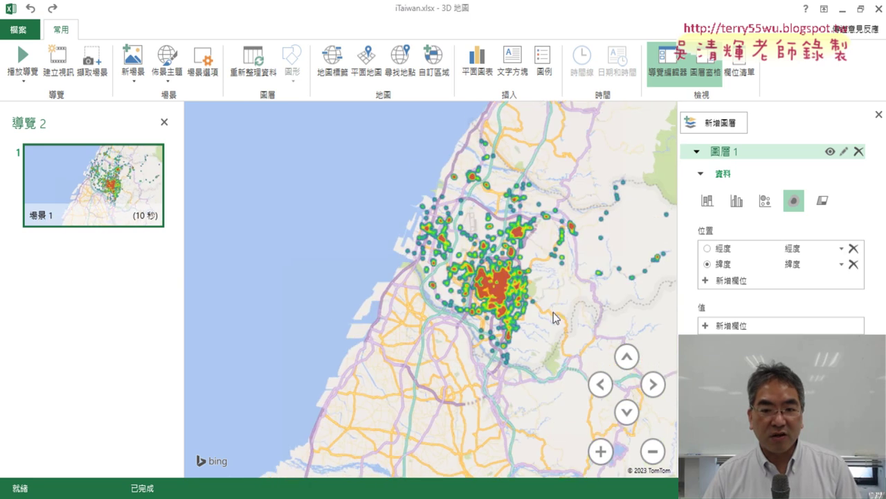
{"action": "scroll", "coordinate": [533, 324], "scroll_direction": "down", "scroll_amount": 3}
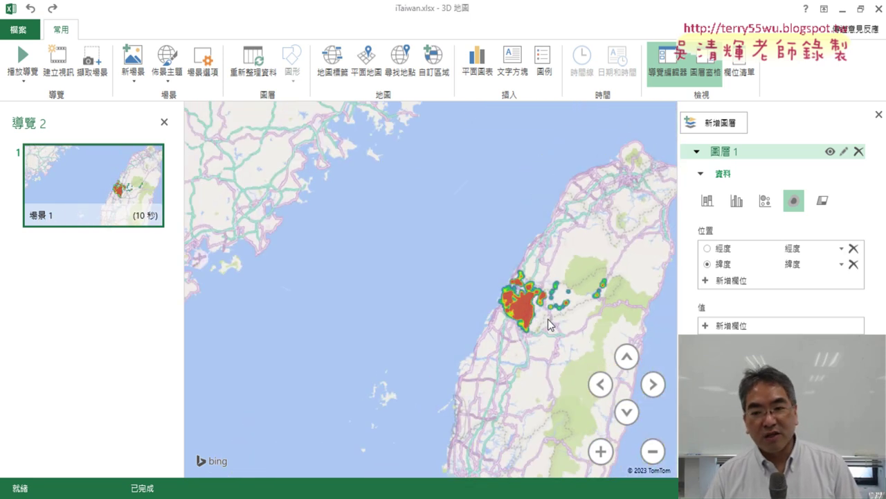
{"action": "scroll", "coordinate": [506, 281], "scroll_direction": "down", "scroll_amount": 2}
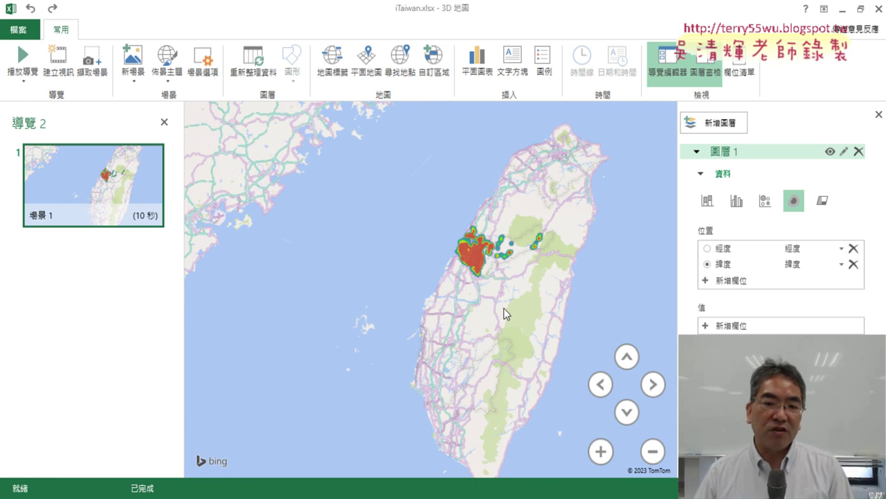
{"action": "scroll", "coordinate": [526, 261], "scroll_direction": "up", "scroll_amount": 2}
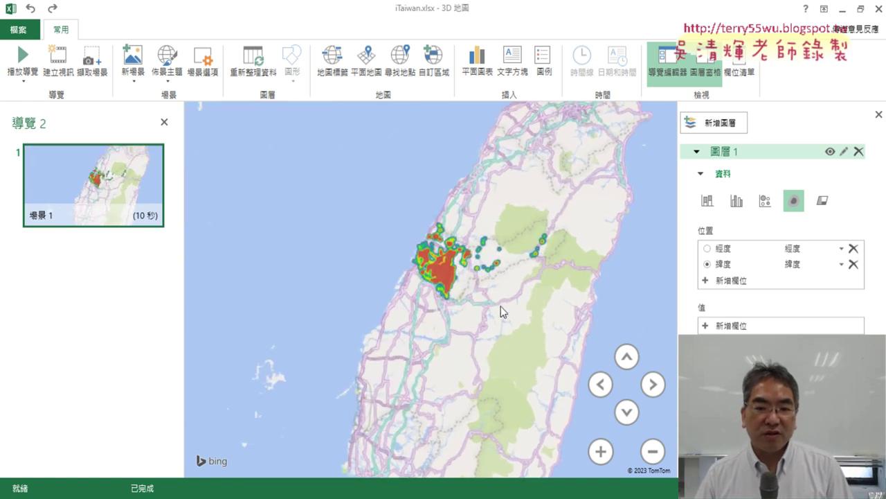
{"action": "scroll", "coordinate": [501, 306], "scroll_direction": "up", "scroll_amount": 2}
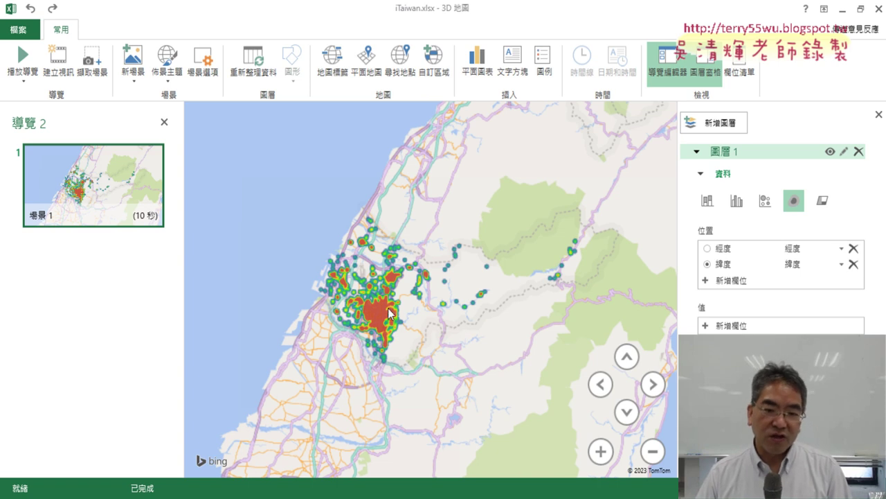
{"action": "scroll", "coordinate": [388, 313], "scroll_direction": "up", "scroll_amount": 3}
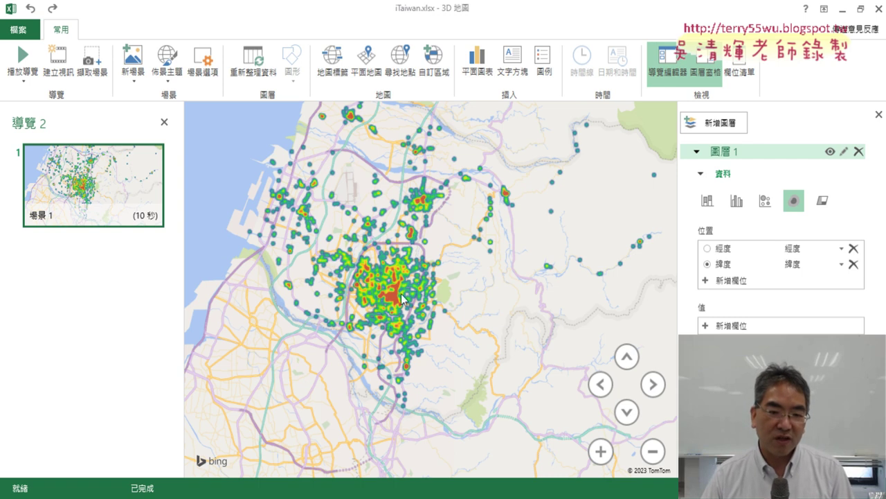
{"action": "scroll", "coordinate": [400, 317], "scroll_direction": "up", "scroll_amount": 1}
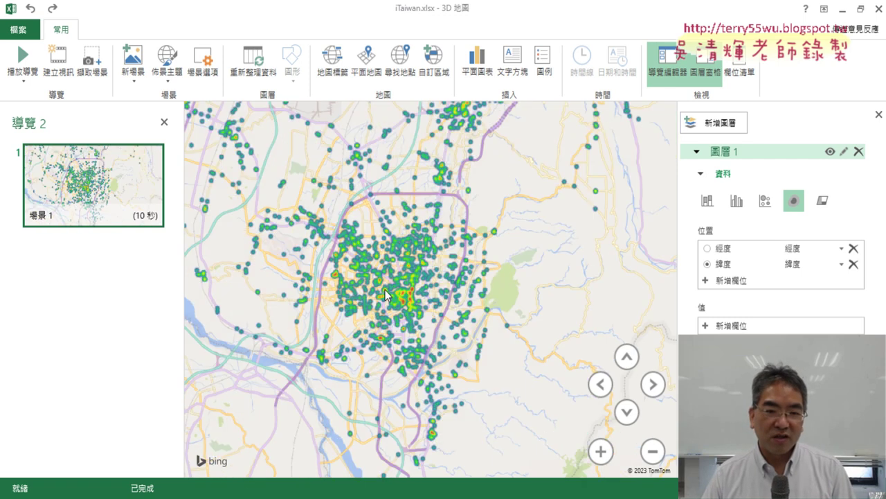
{"action": "scroll", "coordinate": [386, 295], "scroll_direction": "up", "scroll_amount": 2}
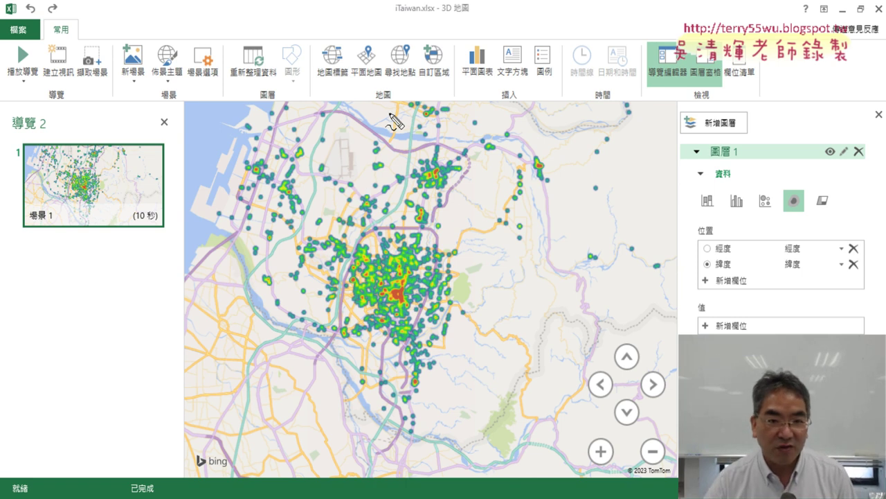
{"action": "left_click_drag", "start_coordinate": [310, 66], "coordinate": [347, 85]}
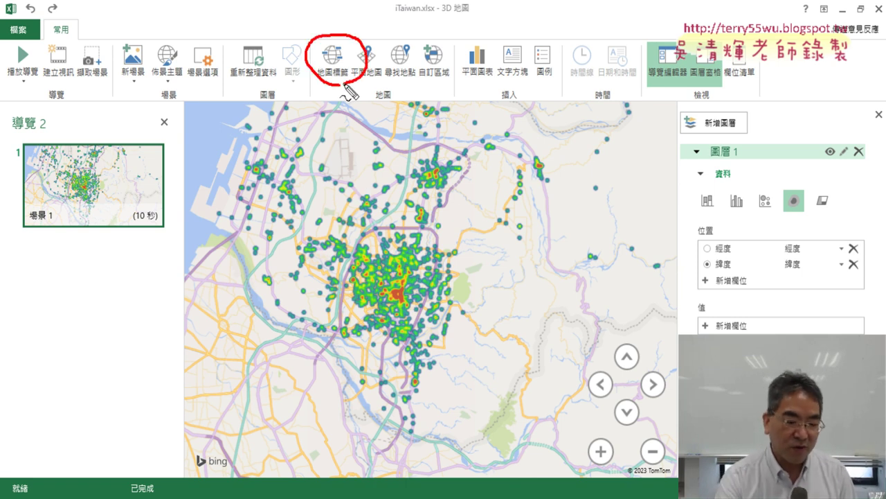
Step: Turn on place-name map labels for the tour scene
{"action": "key", "text": "Escape"}
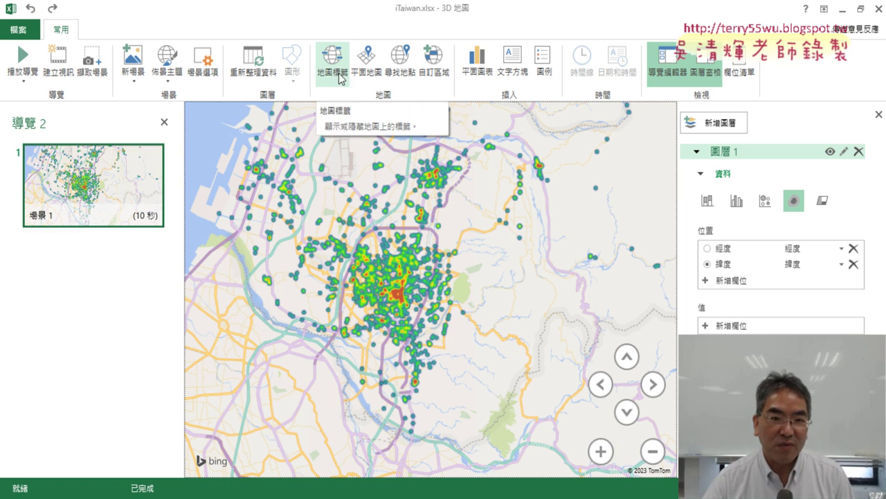
{"action": "left_click", "coordinate": [339, 77]}
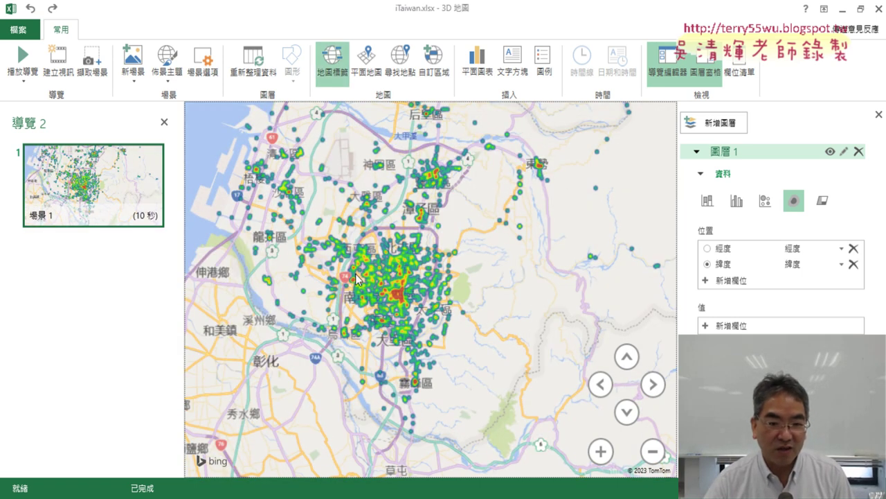
{"action": "left_click", "coordinate": [337, 63]}
{"action": "left_click", "coordinate": [336, 61]}
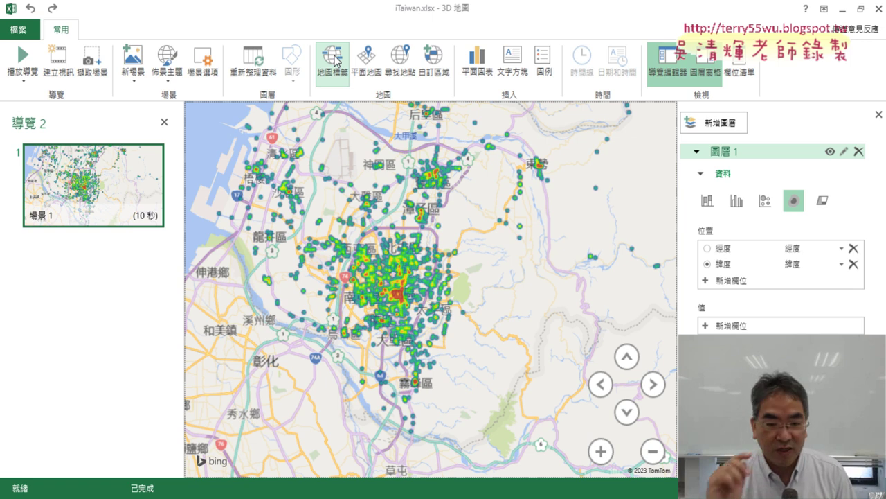
Step: Zoom in close on the hottest red spot by 精武路 and 雙十路
{"action": "scroll", "coordinate": [429, 297], "scroll_direction": "up", "scroll_amount": 3}
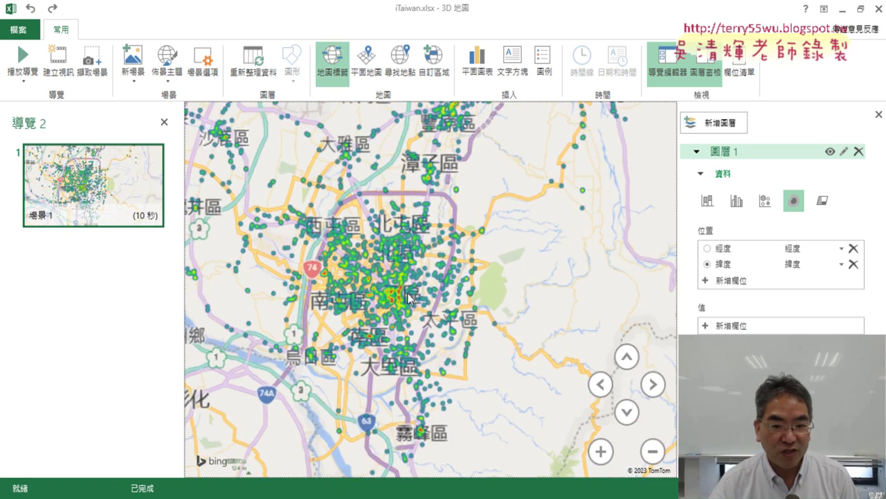
{"action": "scroll", "coordinate": [429, 297], "scroll_direction": "up", "scroll_amount": 2}
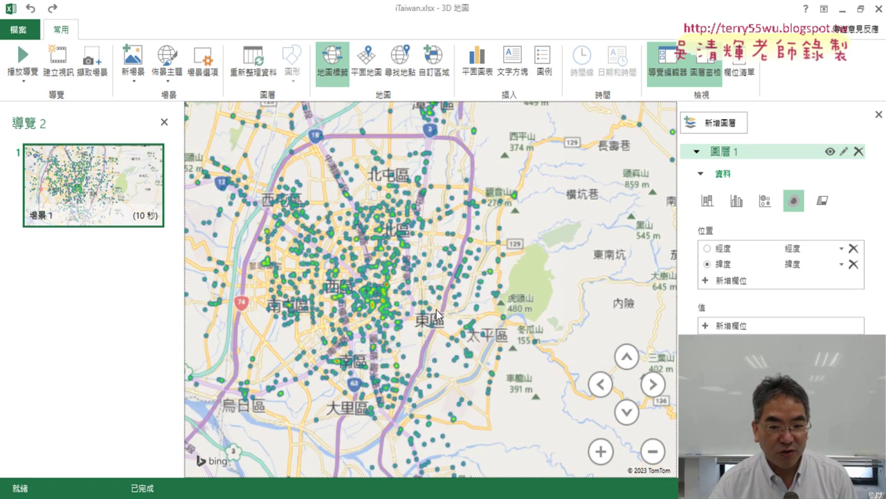
{"action": "scroll", "coordinate": [394, 313], "scroll_direction": "up", "scroll_amount": 2}
{"action": "scroll", "coordinate": [373, 304], "scroll_direction": "up", "scroll_amount": 1}
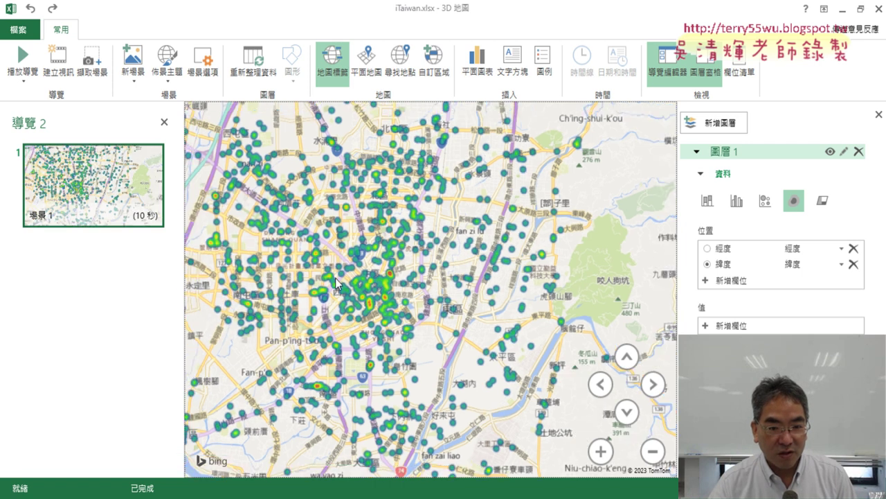
{"action": "scroll", "coordinate": [366, 302], "scroll_direction": "up", "scroll_amount": 2}
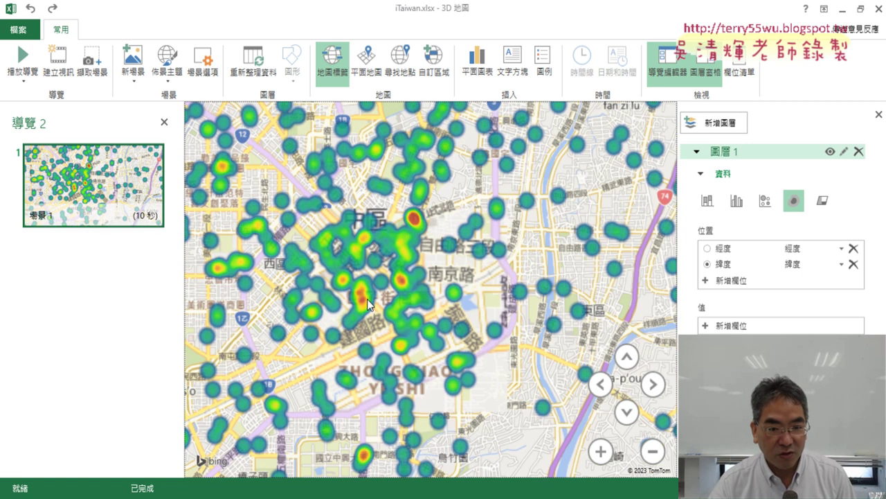
{"action": "scroll", "coordinate": [371, 280], "scroll_direction": "up", "scroll_amount": 2}
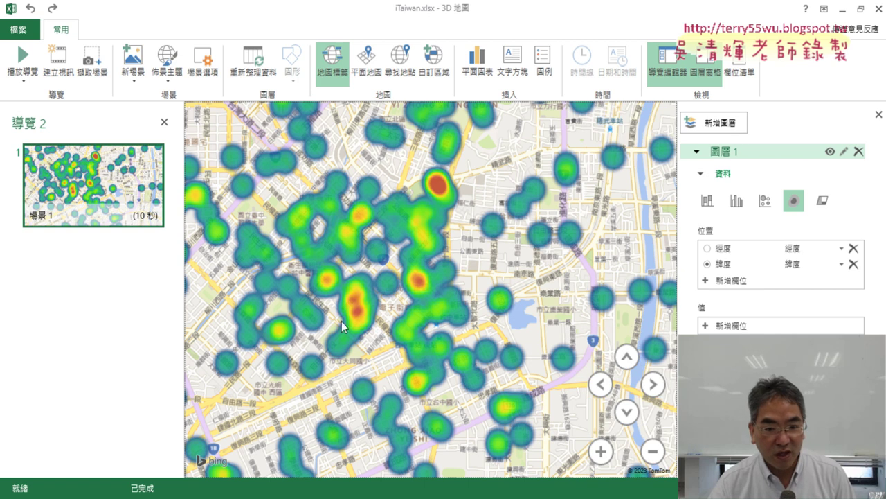
{"action": "scroll", "coordinate": [409, 298], "scroll_direction": "down", "scroll_amount": 1}
{"action": "scroll", "coordinate": [408, 300], "scroll_direction": "down", "scroll_amount": 1}
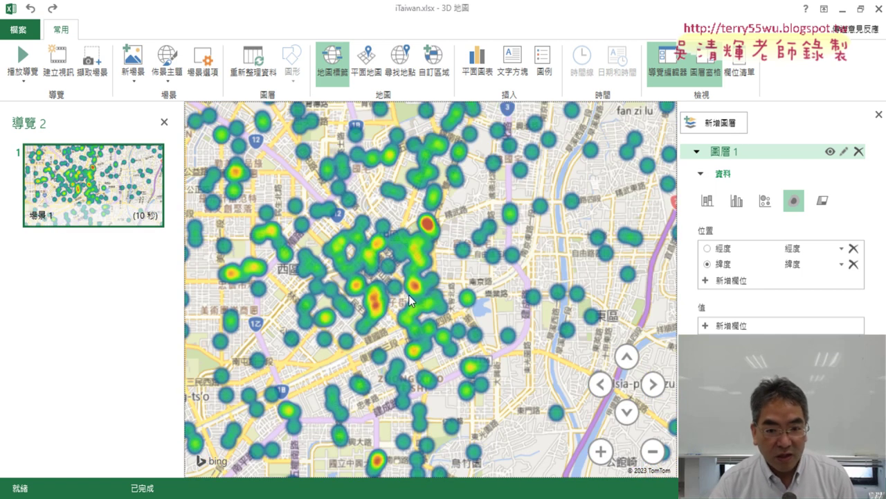
{"action": "scroll", "coordinate": [431, 241], "scroll_direction": "up", "scroll_amount": 3}
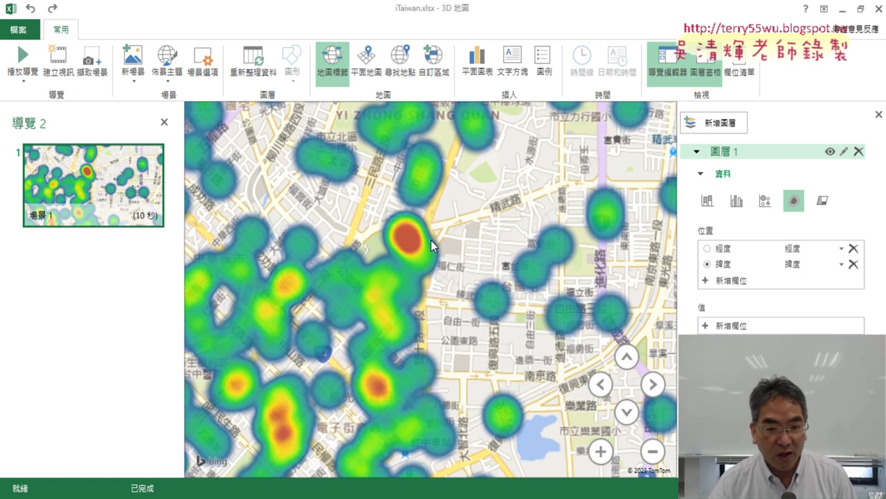
{"action": "scroll", "coordinate": [430, 242], "scroll_direction": "up", "scroll_amount": 1}
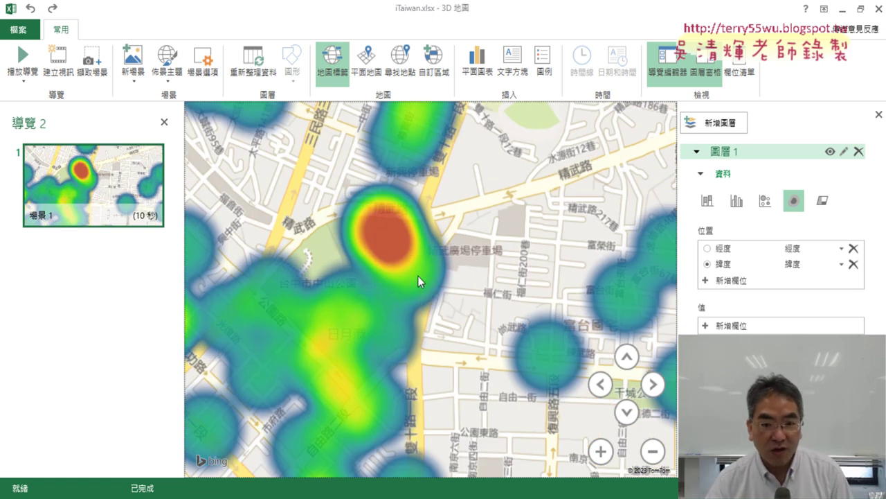
Step: Pan around the red hotspot to explore the nearby campuses and city-centre hotspots
{"action": "scroll", "coordinate": [418, 276], "scroll_direction": "up", "scroll_amount": 1}
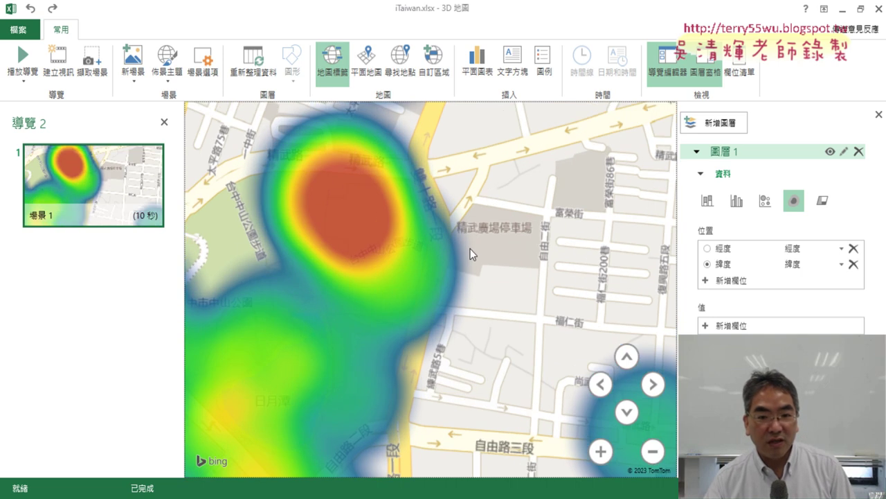
{"action": "left_click_drag", "start_coordinate": [471, 249], "coordinate": [498, 382]}
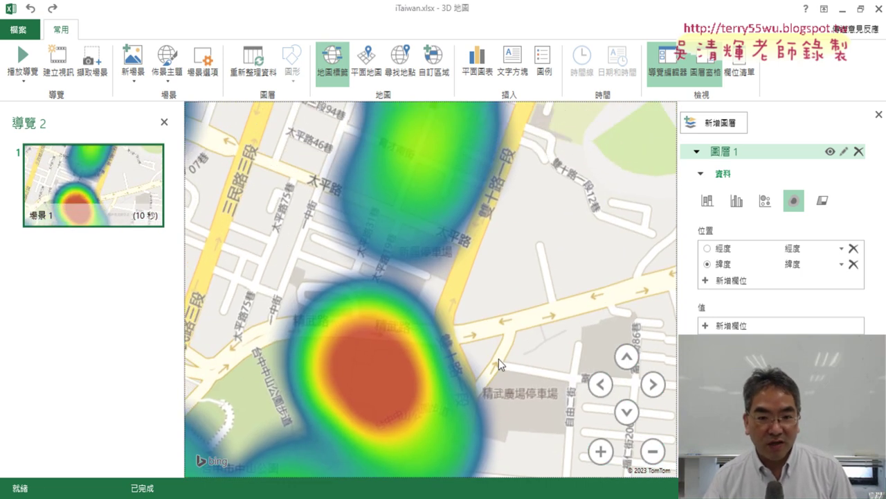
{"action": "scroll", "coordinate": [498, 357], "scroll_direction": "down", "scroll_amount": 1}
{"action": "scroll", "coordinate": [493, 277], "scroll_direction": "down", "scroll_amount": 1}
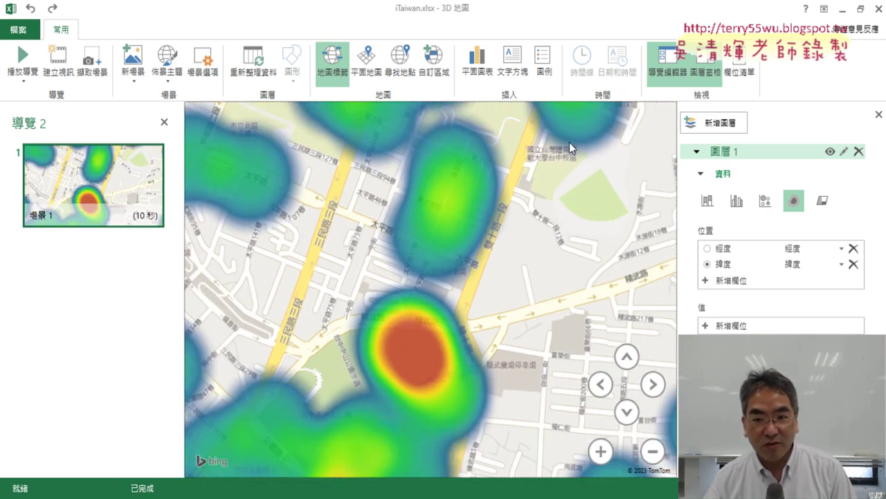
{"action": "left_click_drag", "start_coordinate": [570, 142], "coordinate": [500, 328]}
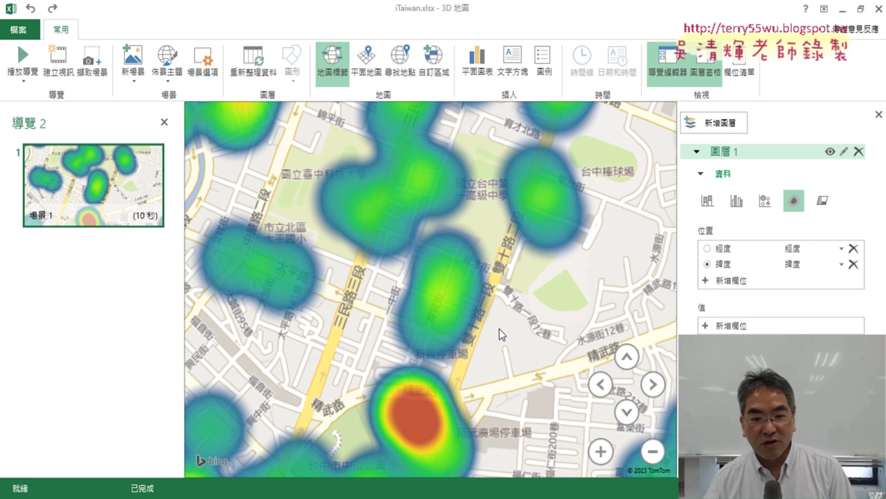
{"action": "left_click_drag", "start_coordinate": [408, 406], "coordinate": [408, 347]}
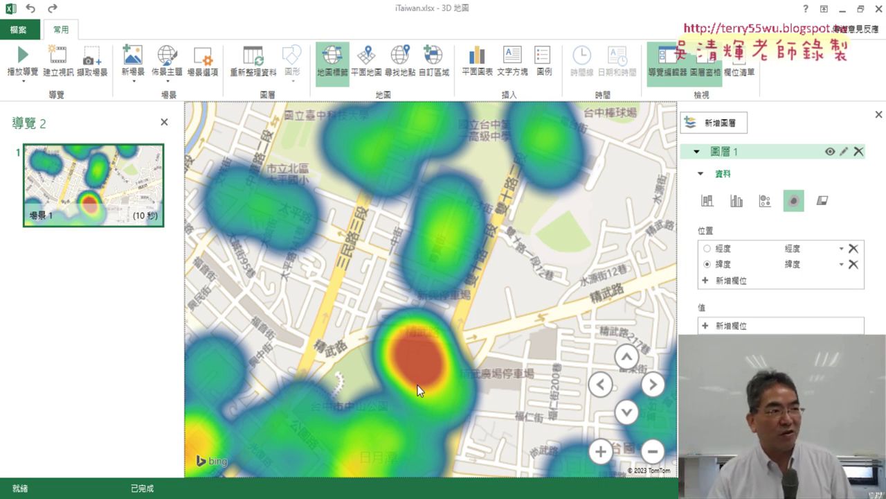
{"action": "scroll", "coordinate": [413, 386], "scroll_direction": "down", "scroll_amount": 5}
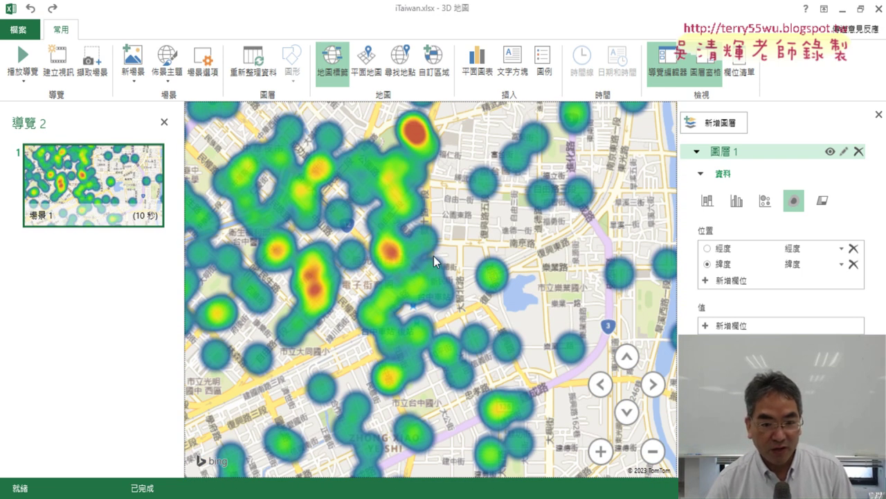
{"action": "scroll", "coordinate": [339, 297], "scroll_direction": "up", "scroll_amount": 3}
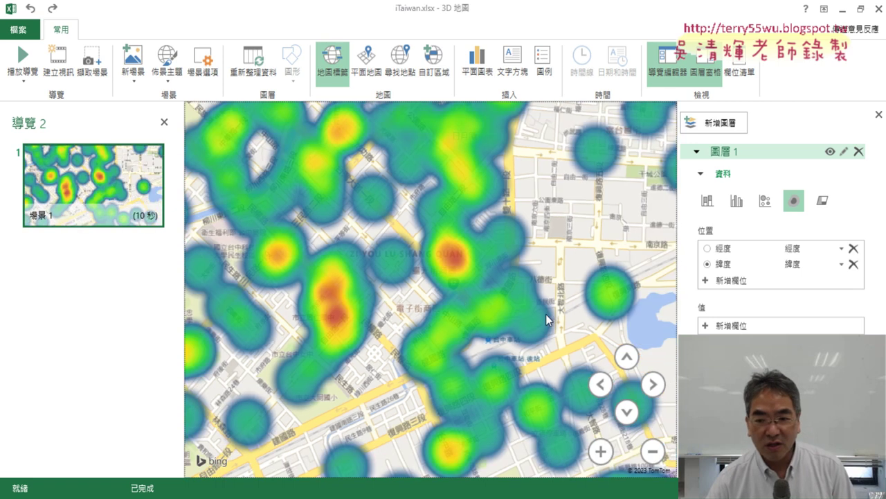
{"action": "mouse_move", "coordinate": [546, 314]}
{"action": "left_mouse_down"}
{"action": "mouse_move", "coordinate": [426, 277]}
{"action": "mouse_move", "coordinate": [401, 360]}
{"action": "mouse_move", "coordinate": [387, 320]}
{"action": "mouse_move", "coordinate": [404, 338]}
{"action": "mouse_move", "coordinate": [399, 250]}
{"action": "mouse_move", "coordinate": [487, 237]}
{"action": "mouse_move", "coordinate": [479, 272]}
{"action": "mouse_move", "coordinate": [463, 208]}
{"action": "left_mouse_up"}
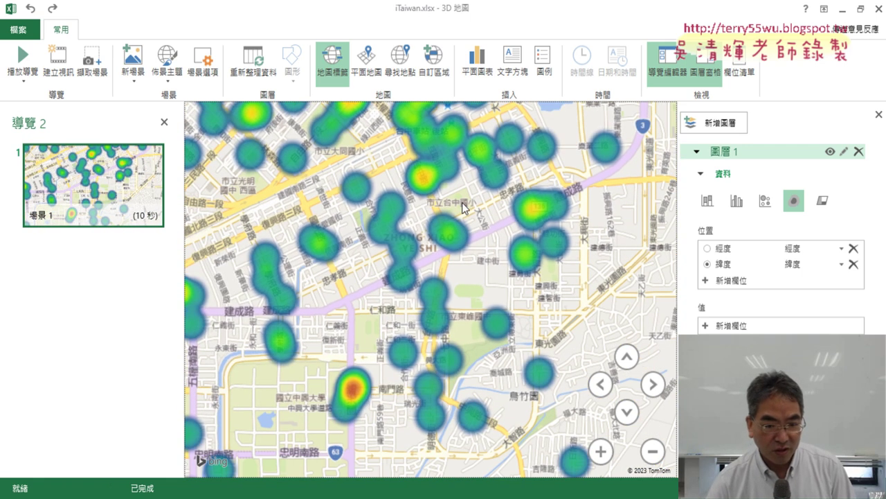
{"action": "left_click_drag", "start_coordinate": [463, 207], "coordinate": [485, 308]}
Step: Zoom out to show the whole Taichung region, then close 3D Maps
{"action": "scroll", "coordinate": [464, 240], "scroll_direction": "down", "scroll_amount": 2}
{"action": "scroll", "coordinate": [485, 308], "scroll_direction": "down", "scroll_amount": 3}
{"action": "scroll", "coordinate": [486, 308], "scroll_direction": "down", "scroll_amount": 2}
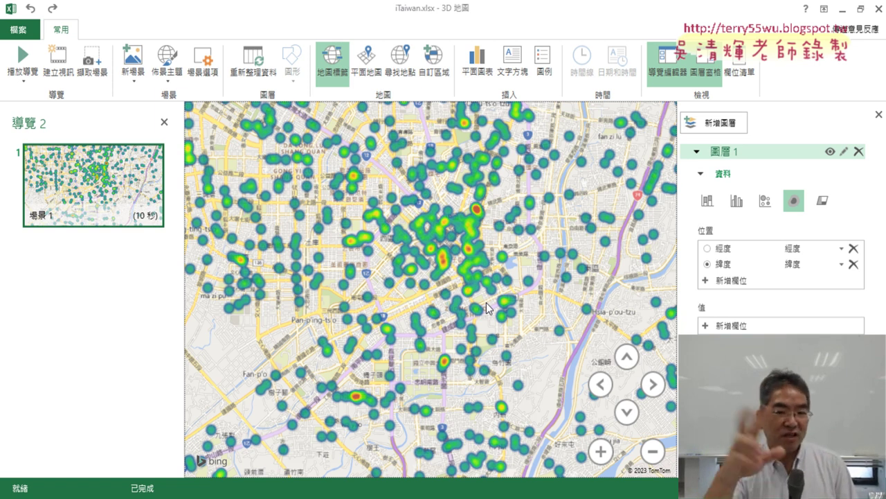
{"action": "scroll", "coordinate": [487, 307], "scroll_direction": "down", "scroll_amount": 3}
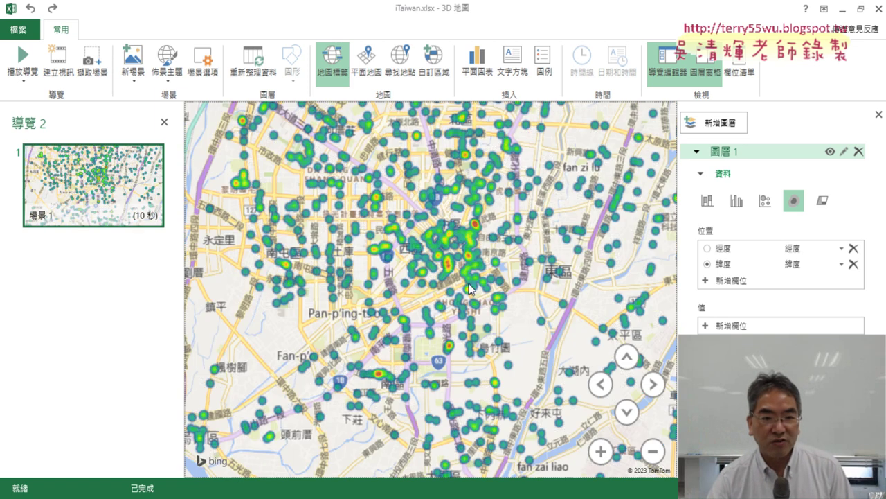
{"action": "scroll", "coordinate": [492, 249], "scroll_direction": "down", "scroll_amount": 3}
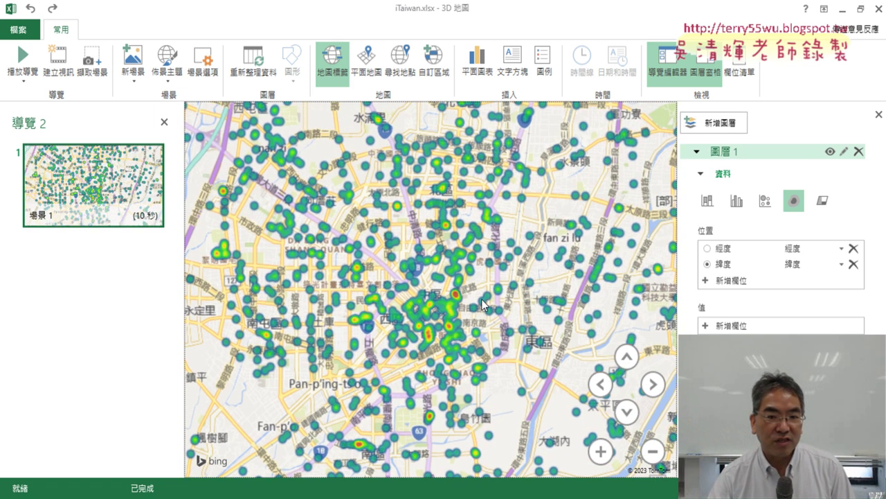
{"action": "scroll", "coordinate": [491, 286], "scroll_direction": "down", "scroll_amount": 3}
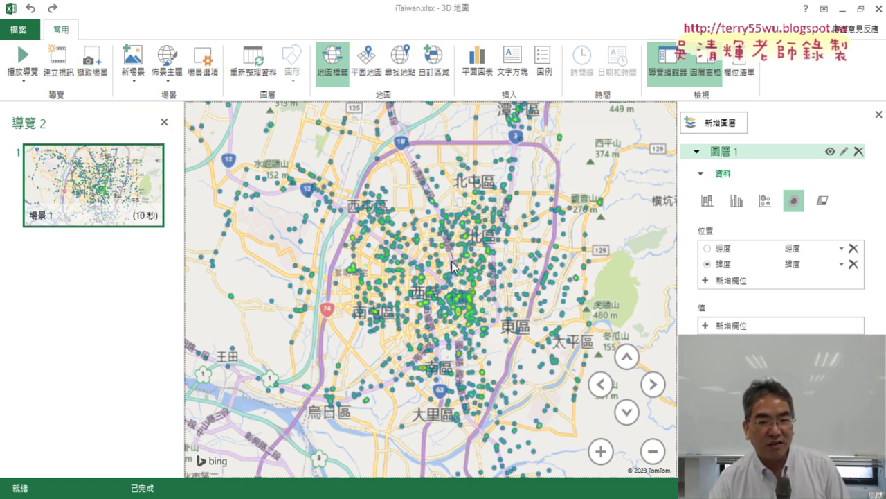
{"action": "scroll", "coordinate": [451, 261], "scroll_direction": "down", "scroll_amount": 5}
{"action": "scroll", "coordinate": [454, 256], "scroll_direction": "down", "scroll_amount": 2}
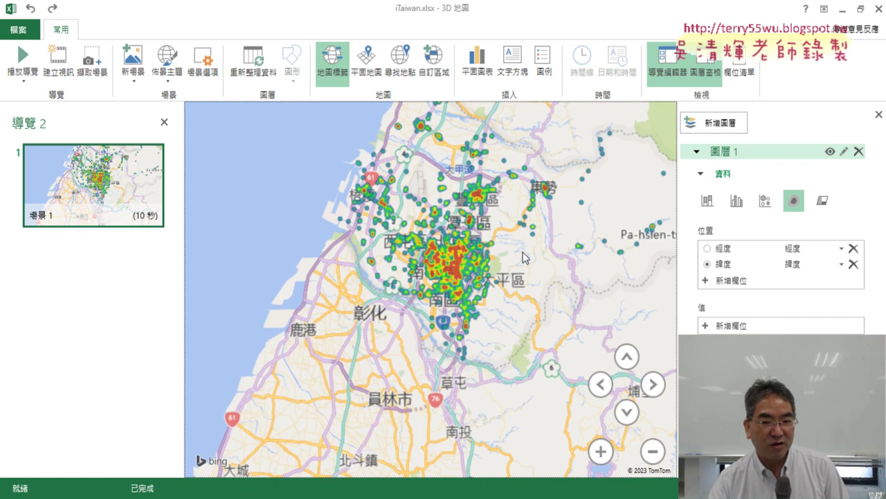
{"action": "left_click", "coordinate": [877, 8]}
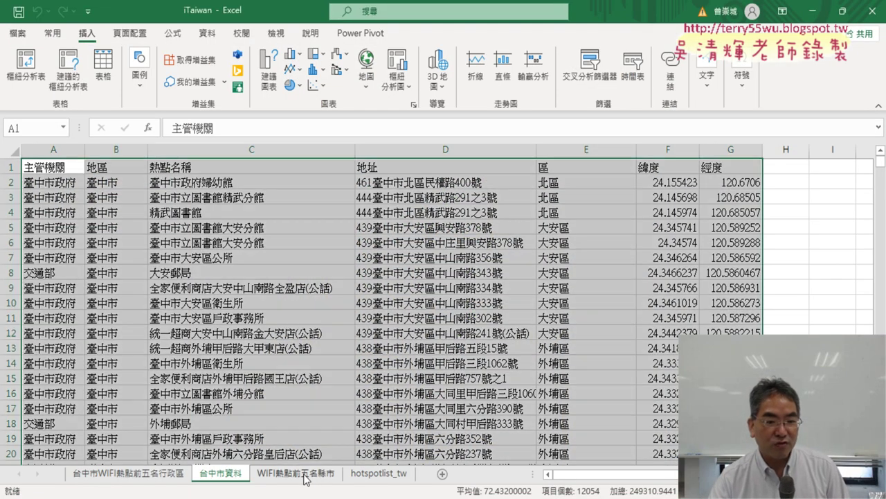
Step: Drill into the 臺北市 count of 869 on WIFI熱點前五名縣市 to list its records on a new sheet
{"action": "left_click", "coordinate": [307, 477]}
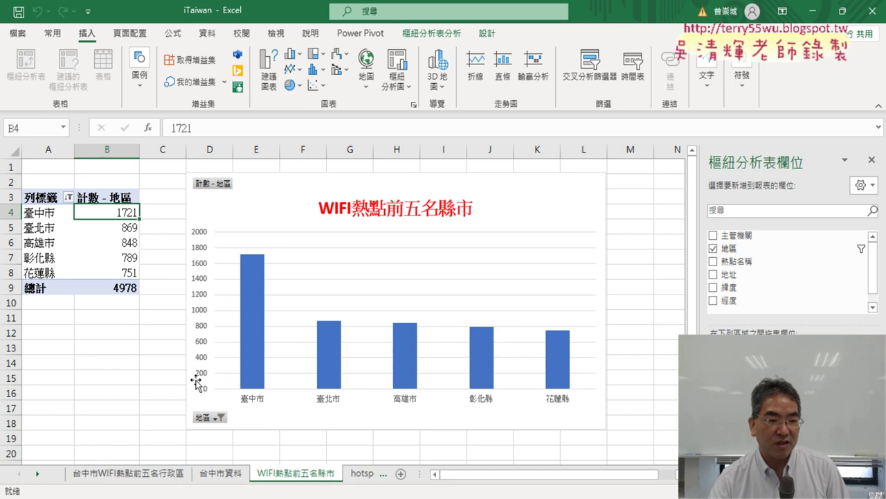
{"action": "left_click", "coordinate": [125, 227]}
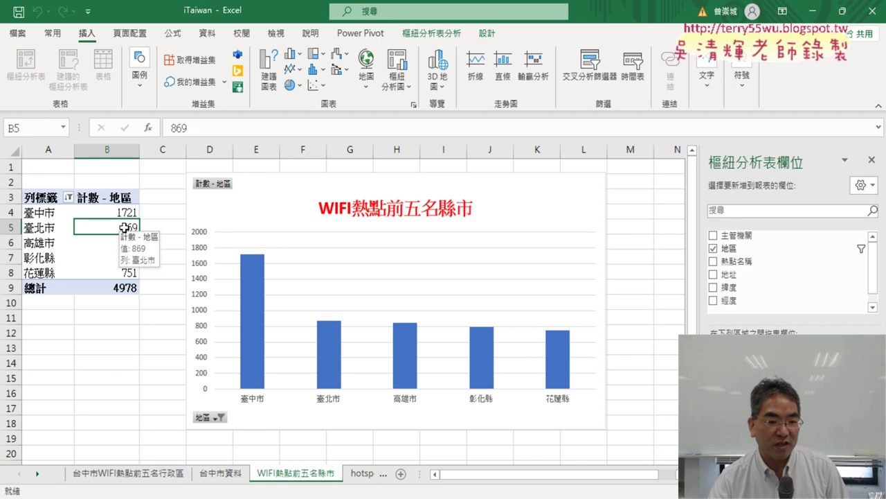
{"action": "double_click", "coordinate": [125, 228]}
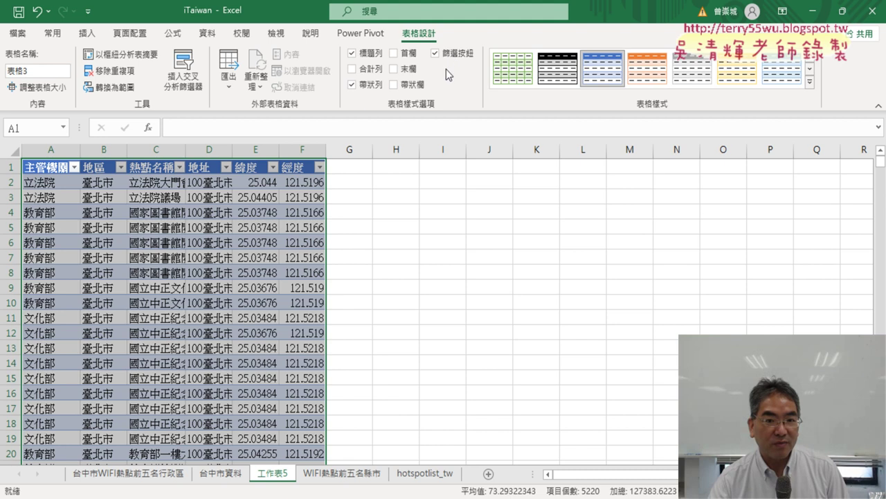
Step: Clear the table style and convert the Taipei records table to a normal range
{"action": "left_click", "coordinate": [808, 83]}
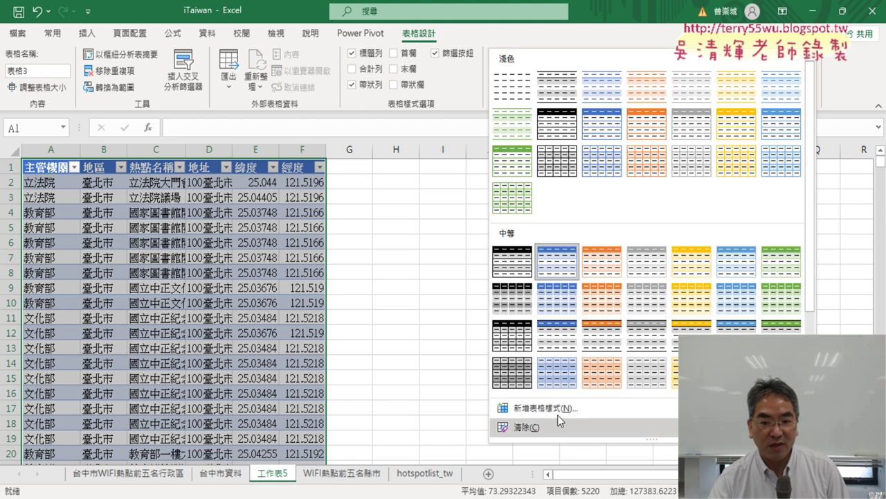
{"action": "left_click", "coordinate": [533, 433]}
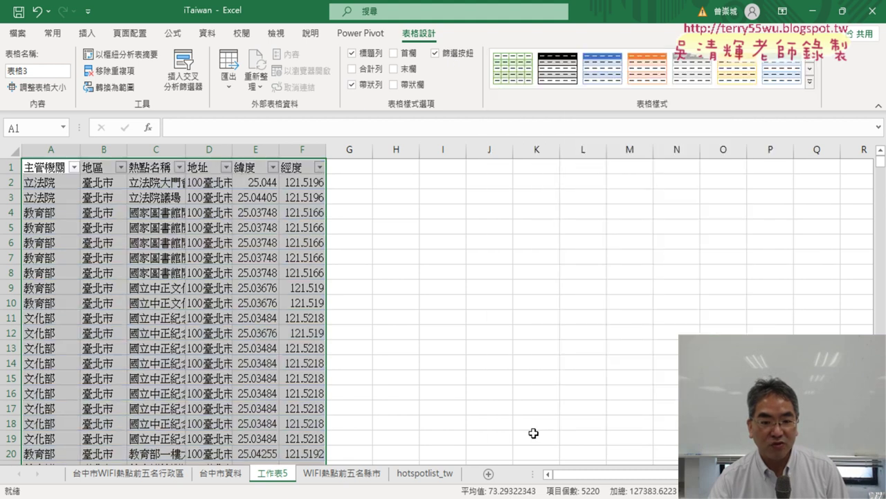
{"action": "left_click", "coordinate": [109, 88]}
{"action": "left_click", "coordinate": [419, 293]}
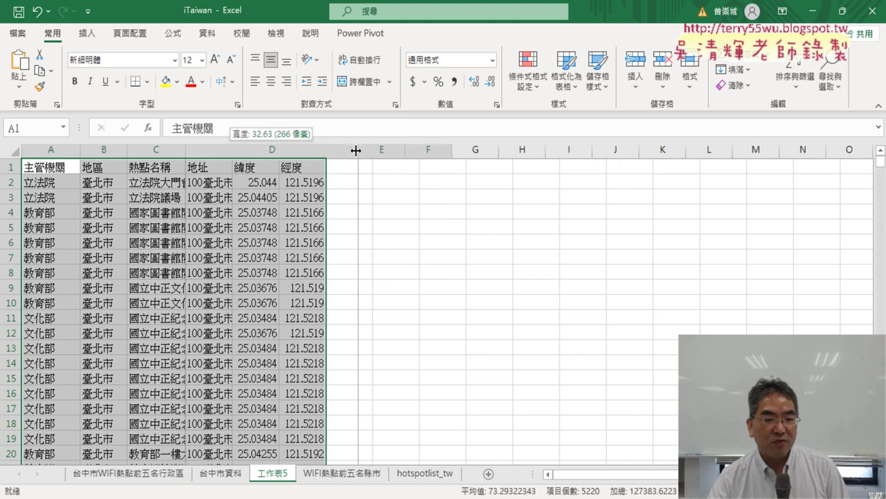
Step: Widen column D to show full addresses, then bring up the 3D Maps tour list
{"action": "left_click_drag", "start_coordinate": [229, 150], "coordinate": [359, 150]}
{"action": "left_click", "coordinate": [283, 239]}
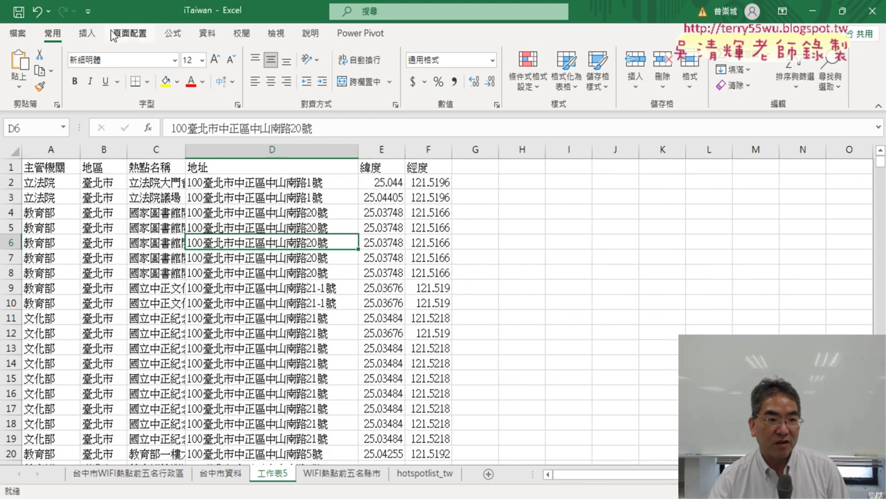
{"action": "left_click", "coordinate": [88, 34]}
{"action": "left_click", "coordinate": [441, 69]}
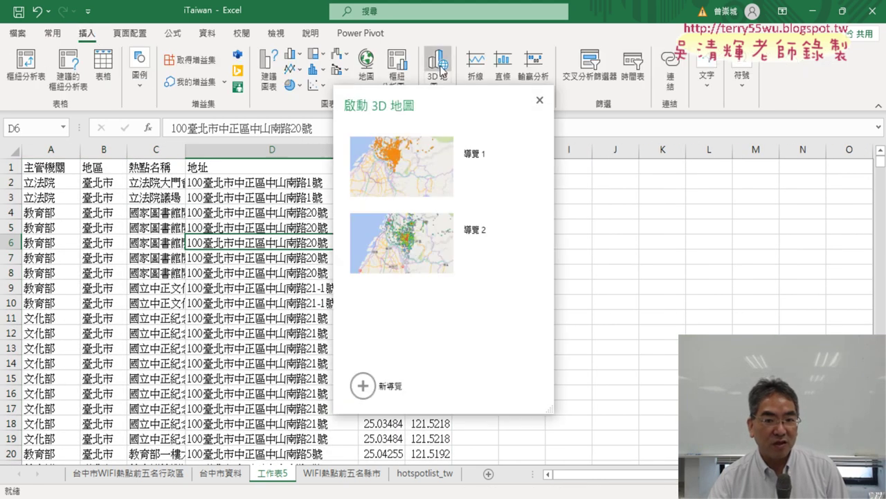
Step: Create tour 導覽 3 mapping Taipei hotspots by 經度 and 緯度 only as a heat map, zoomed in
{"action": "left_click", "coordinate": [364, 385]}
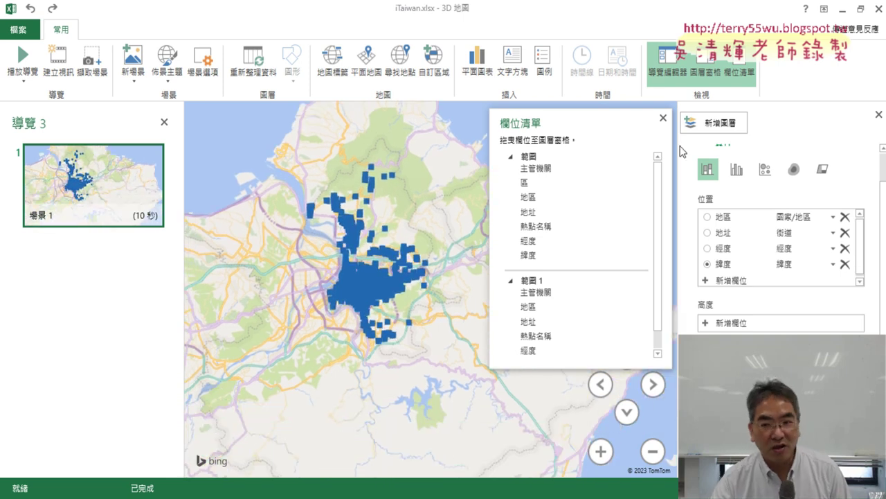
{"action": "left_click", "coordinate": [663, 118]}
{"action": "left_click", "coordinate": [845, 218]}
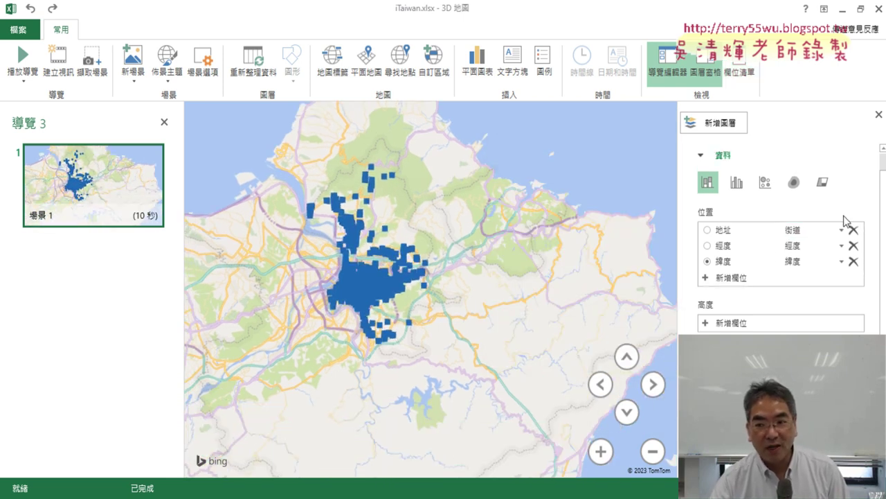
{"action": "left_click", "coordinate": [853, 229]}
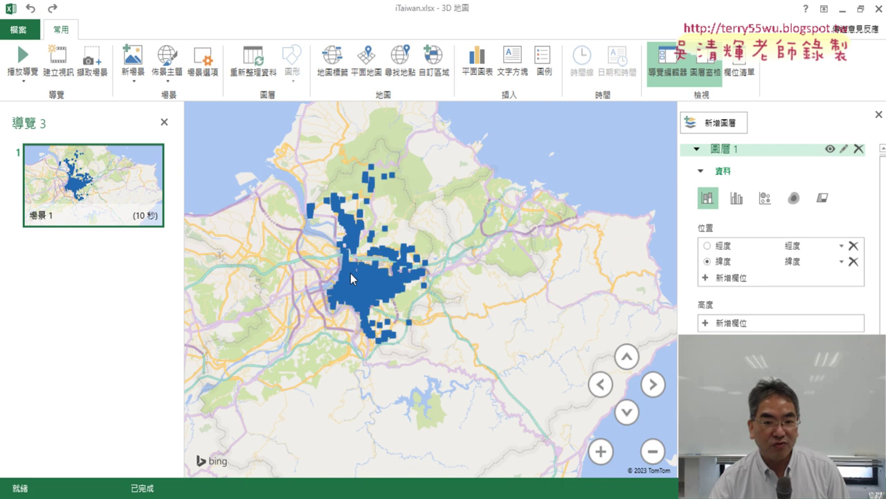
{"action": "left_click", "coordinate": [794, 197]}
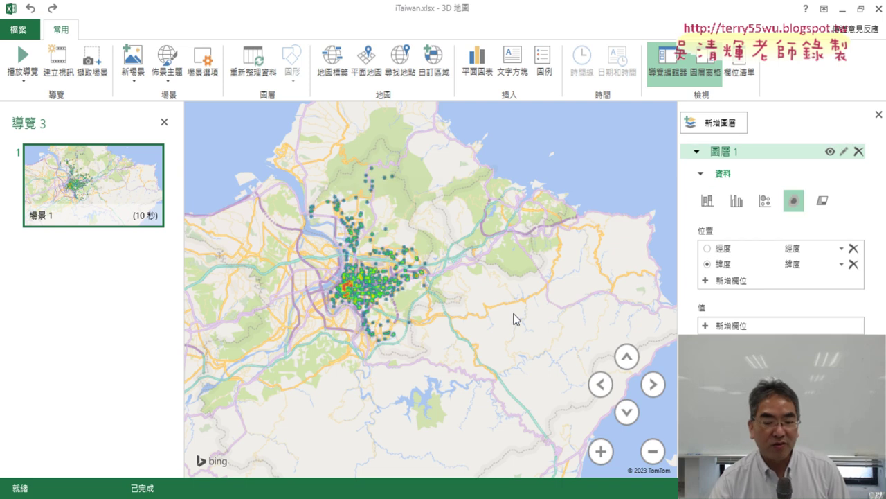
{"action": "scroll", "coordinate": [360, 310], "scroll_direction": "up", "scroll_amount": 5}
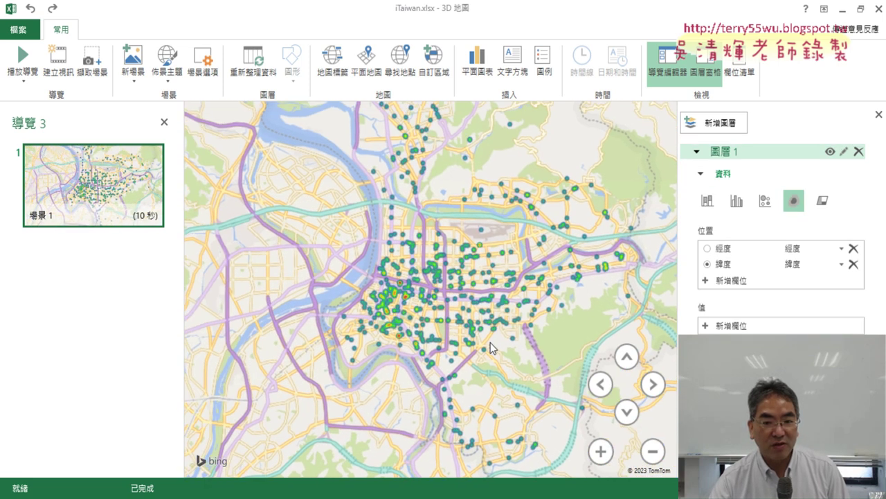
{"action": "scroll", "coordinate": [416, 318], "scroll_direction": "up", "scroll_amount": 2}
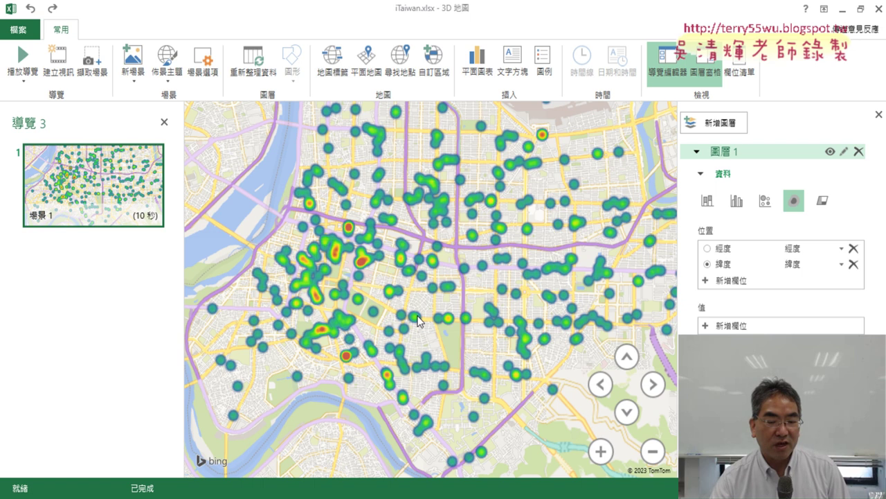
{"action": "scroll", "coordinate": [355, 317], "scroll_direction": "up", "scroll_amount": 2}
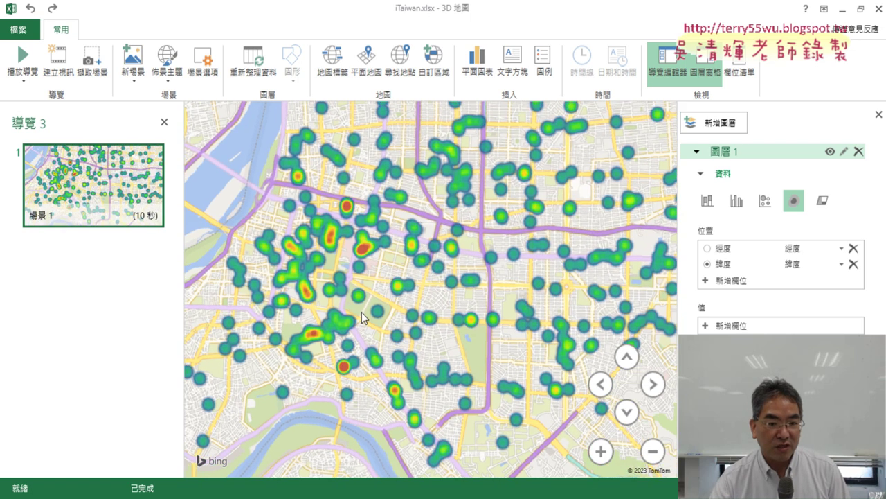
{"action": "scroll", "coordinate": [444, 272], "scroll_direction": "up", "scroll_amount": 1}
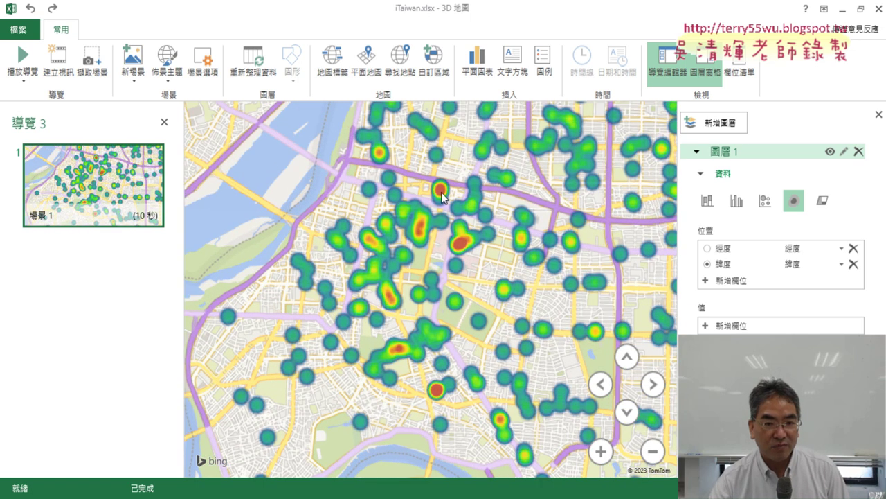
Step: Turn on map labels and zoom in close on the red heat spot beside 重慶南路三段
{"action": "left_click", "coordinate": [331, 66]}
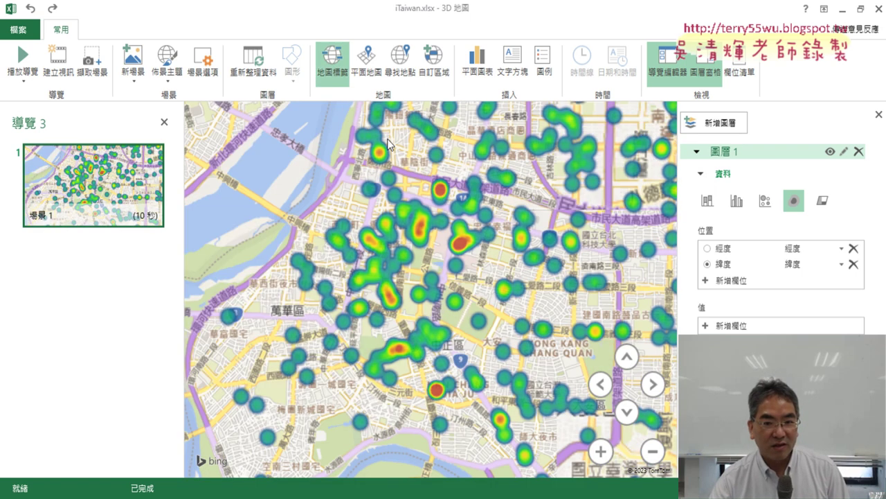
{"action": "scroll", "coordinate": [435, 210], "scroll_direction": "up", "scroll_amount": 4}
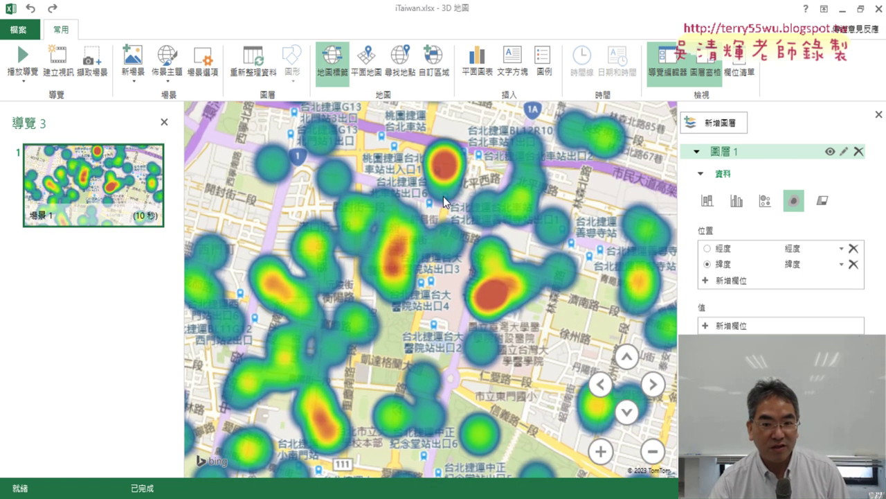
{"action": "scroll", "coordinate": [443, 198], "scroll_direction": "up", "scroll_amount": 3}
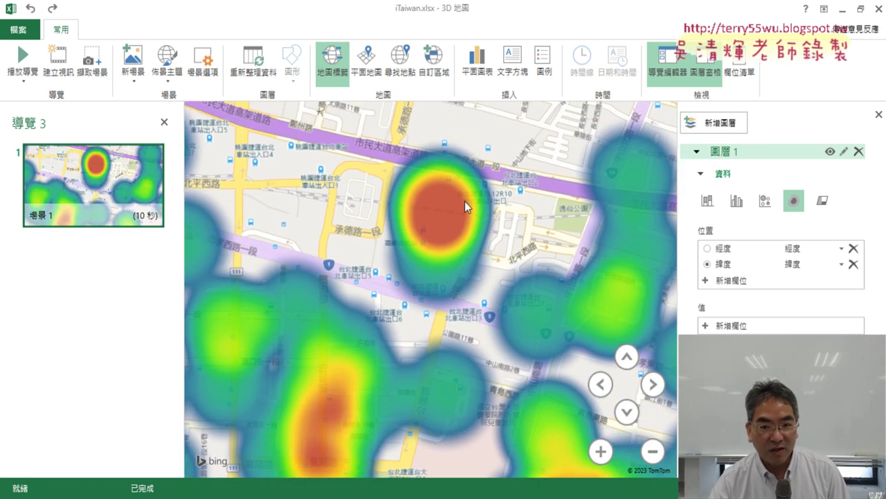
{"action": "scroll", "coordinate": [440, 213], "scroll_direction": "up", "scroll_amount": 2}
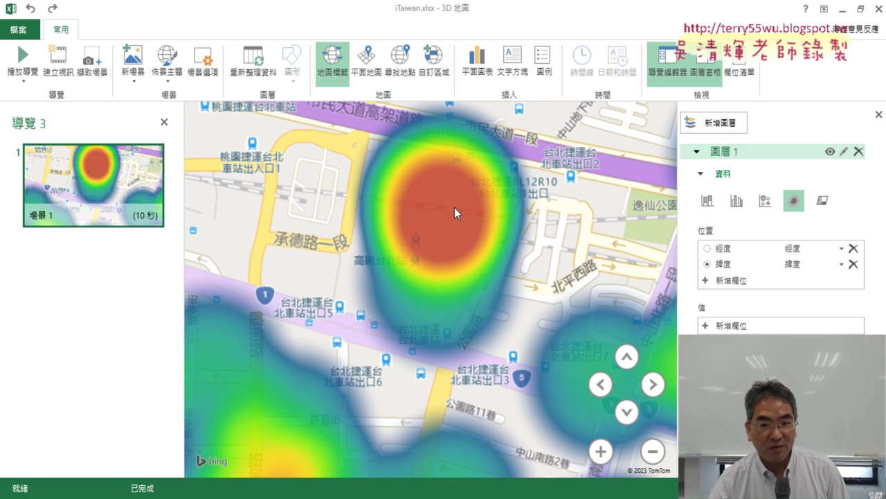
{"action": "scroll", "coordinate": [449, 209], "scroll_direction": "down", "scroll_amount": 3}
{"action": "scroll", "coordinate": [450, 209], "scroll_direction": "down", "scroll_amount": 5}
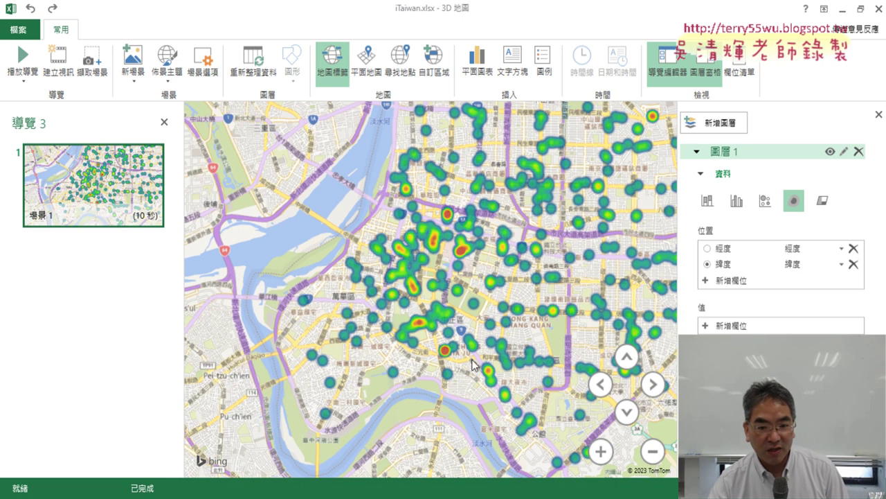
{"action": "scroll", "coordinate": [446, 351], "scroll_direction": "up", "scroll_amount": 3}
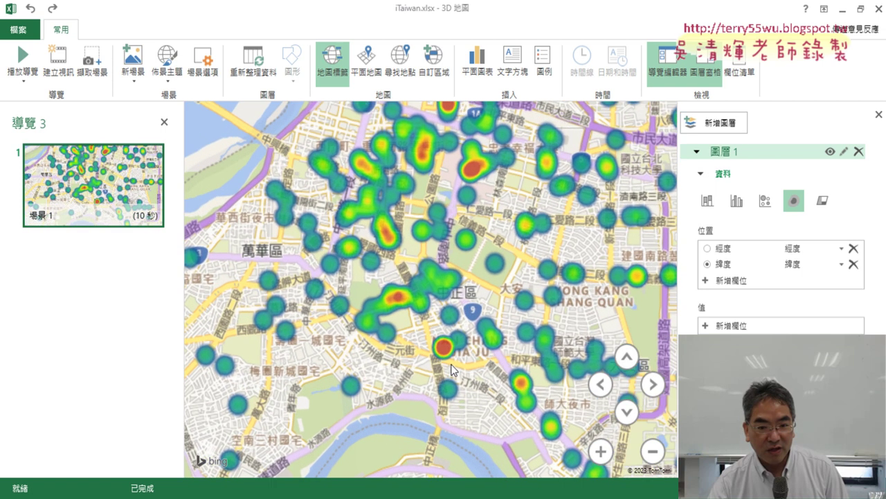
{"action": "scroll", "coordinate": [445, 349], "scroll_direction": "up", "scroll_amount": 3}
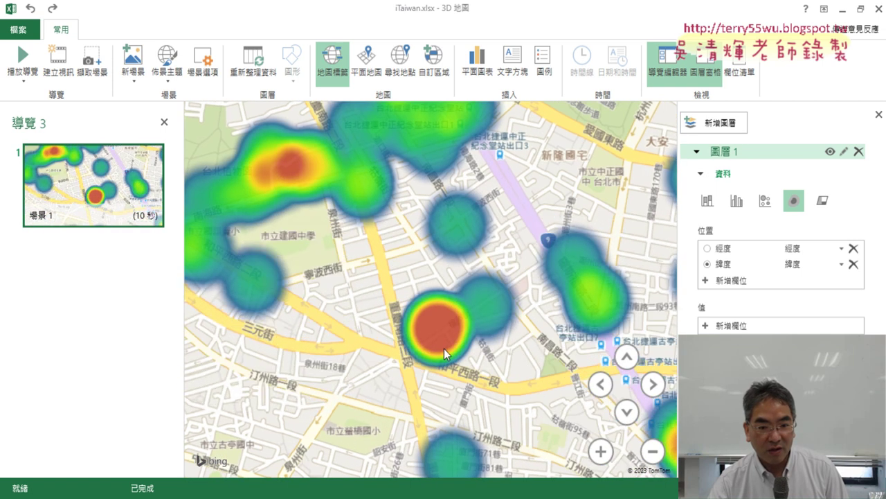
{"action": "scroll", "coordinate": [444, 350], "scroll_direction": "up", "scroll_amount": 2}
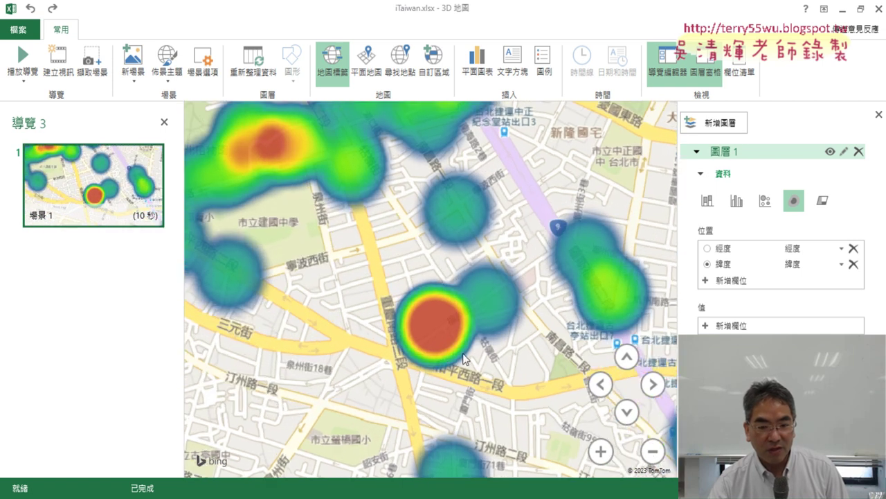
{"action": "scroll", "coordinate": [481, 359], "scroll_direction": "up", "scroll_amount": 2}
{"action": "scroll", "coordinate": [482, 363], "scroll_direction": "up", "scroll_amount": 1}
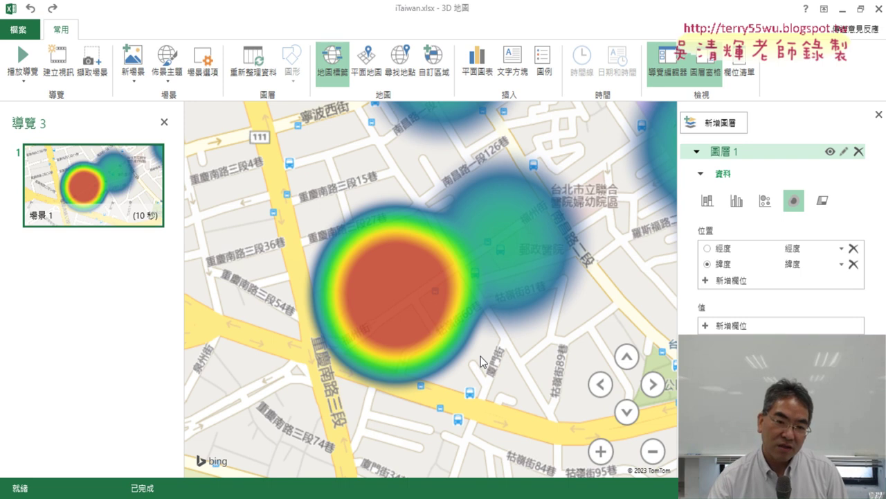
{"action": "scroll", "coordinate": [481, 355], "scroll_direction": "down", "scroll_amount": 1}
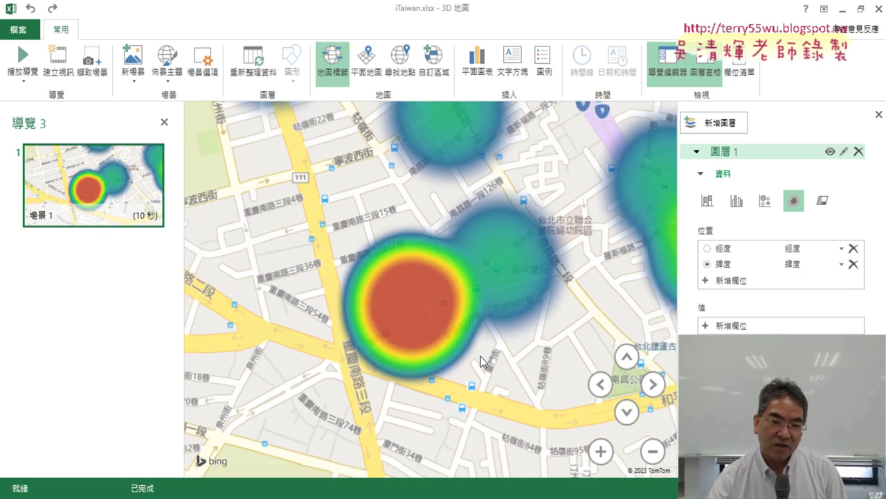
{"action": "scroll", "coordinate": [480, 356], "scroll_direction": "down", "scroll_amount": 1}
{"action": "scroll", "coordinate": [481, 356], "scroll_direction": "down", "scroll_amount": 1}
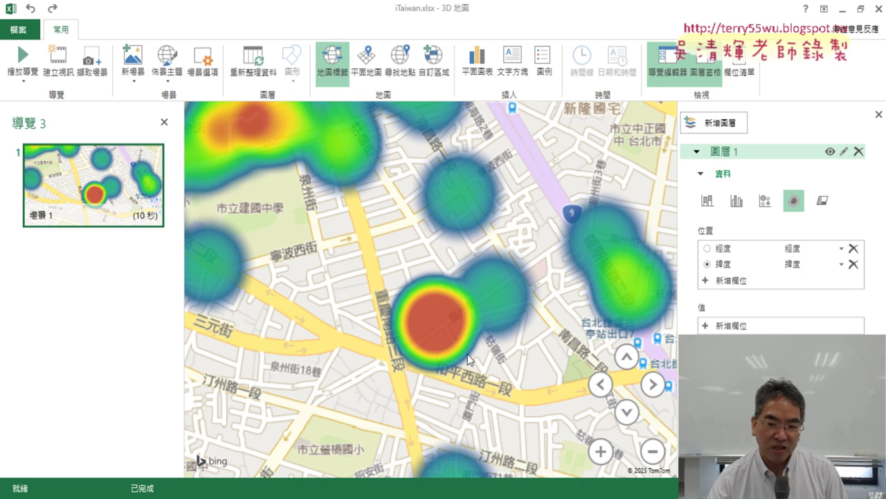
{"action": "scroll", "coordinate": [469, 354], "scroll_direction": "down", "scroll_amount": 1}
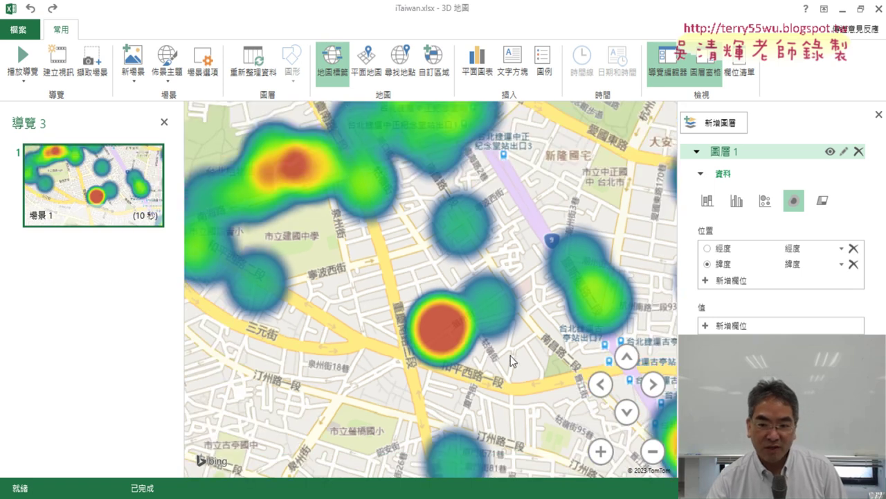
{"action": "scroll", "coordinate": [510, 355], "scroll_direction": "up", "scroll_amount": 2}
{"action": "scroll", "coordinate": [547, 346], "scroll_direction": "down", "scroll_amount": 3}
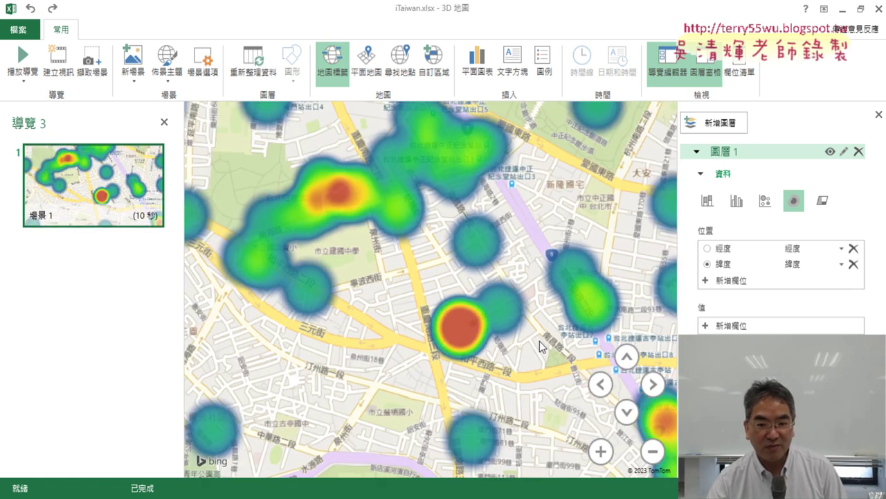
{"action": "scroll", "coordinate": [403, 273], "scroll_direction": "up", "scroll_amount": 2}
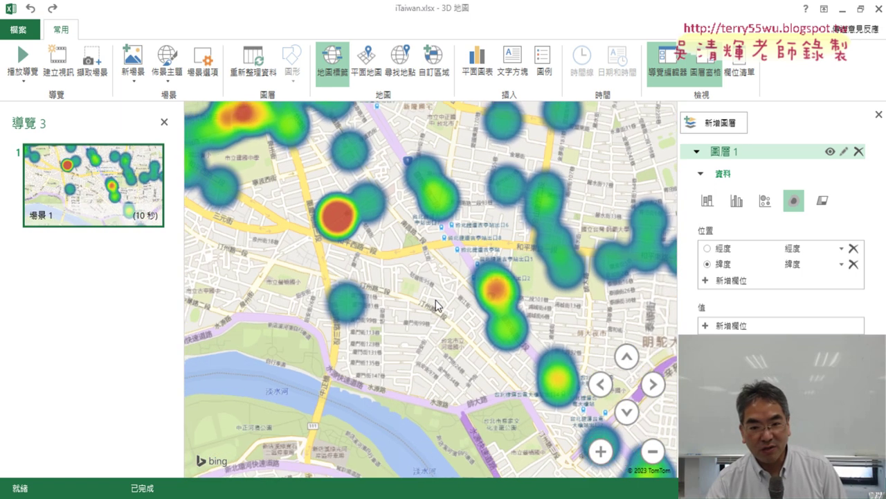
{"action": "scroll", "coordinate": [508, 288], "scroll_direction": "up", "scroll_amount": 3}
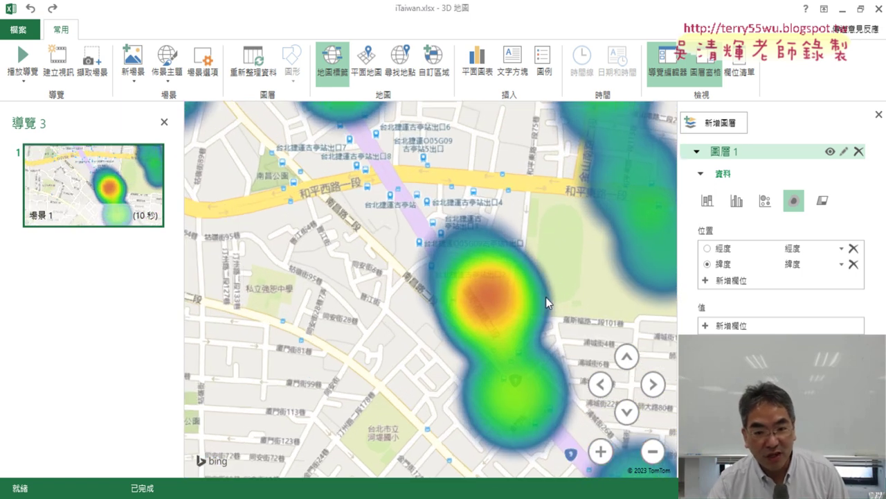
{"action": "scroll", "coordinate": [546, 297], "scroll_direction": "up", "scroll_amount": 2}
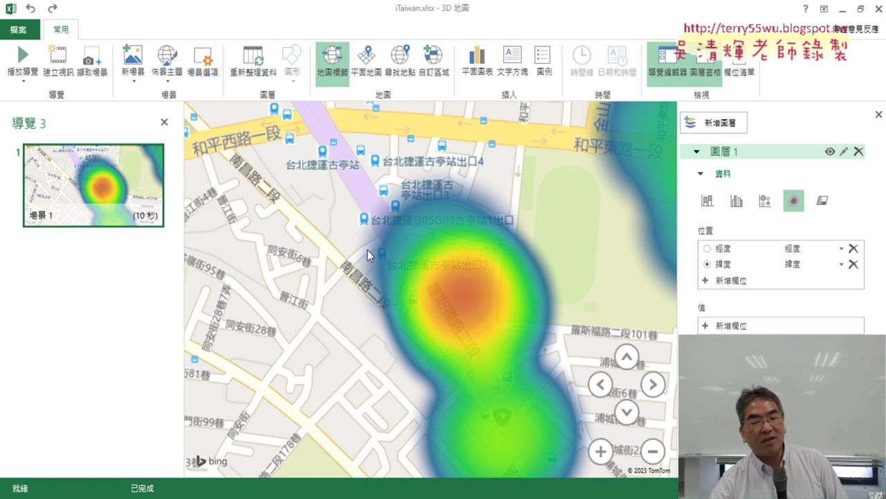
{"action": "scroll", "coordinate": [200, 257], "scroll_direction": "down", "scroll_amount": 3}
{"action": "scroll", "coordinate": [358, 284], "scroll_direction": "down", "scroll_amount": 5}
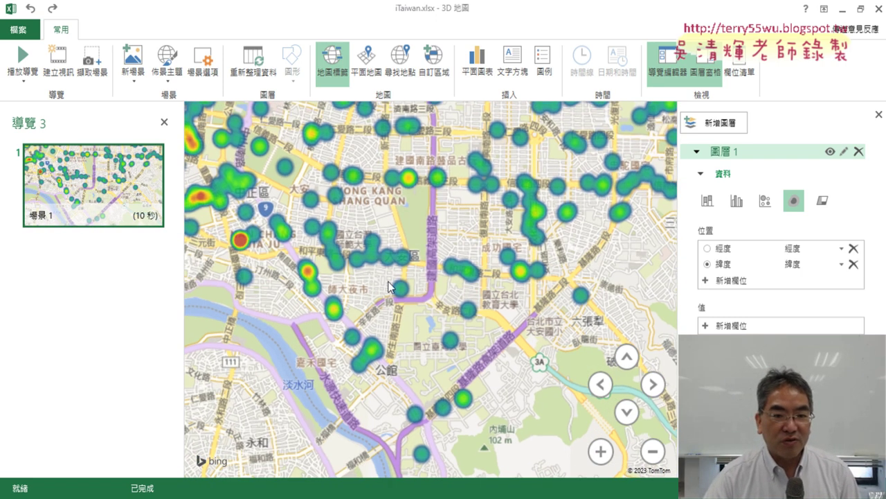
{"action": "scroll", "coordinate": [413, 279], "scroll_direction": "down", "scroll_amount": 2}
{"action": "scroll", "coordinate": [462, 349], "scroll_direction": "down", "scroll_amount": 2}
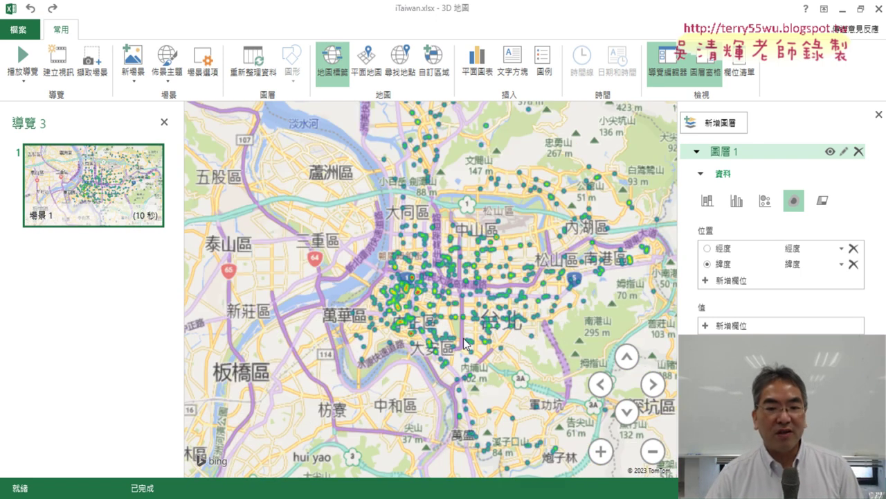